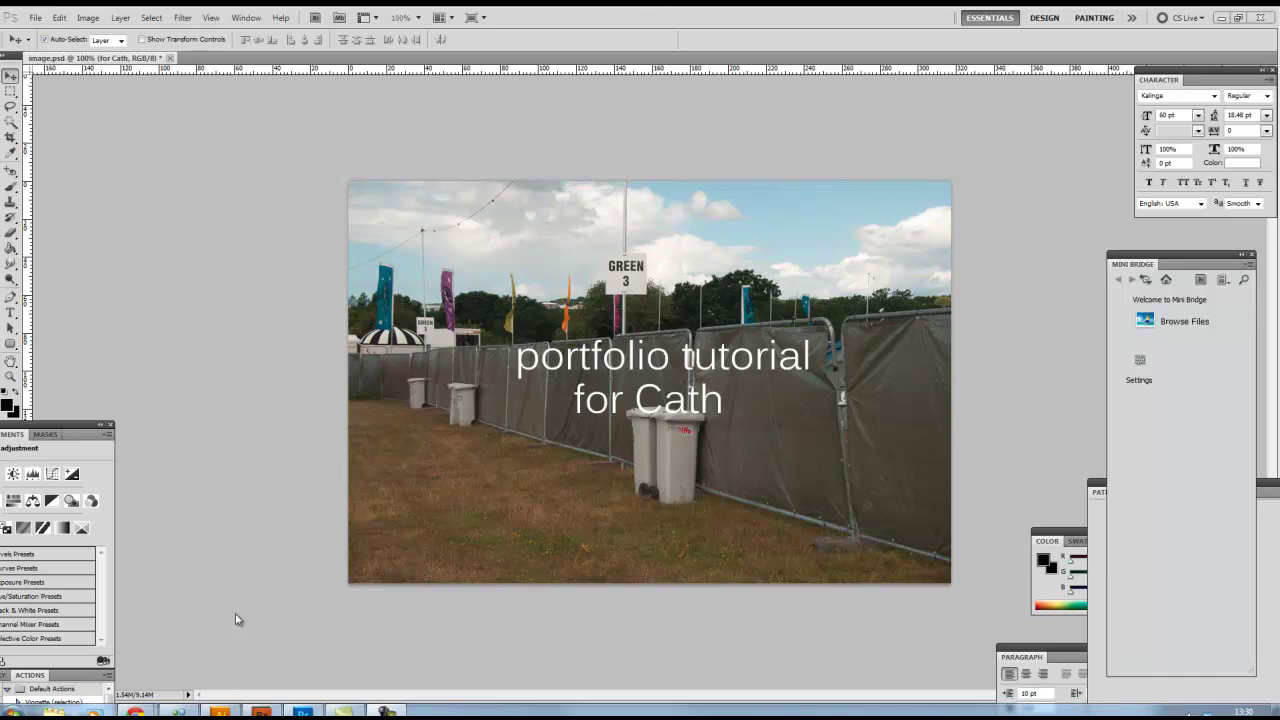
Switch to the Wight Fencing website in Chrome and review the homepage's banner slider and Recent Projects section.
mouse_move(135, 712)
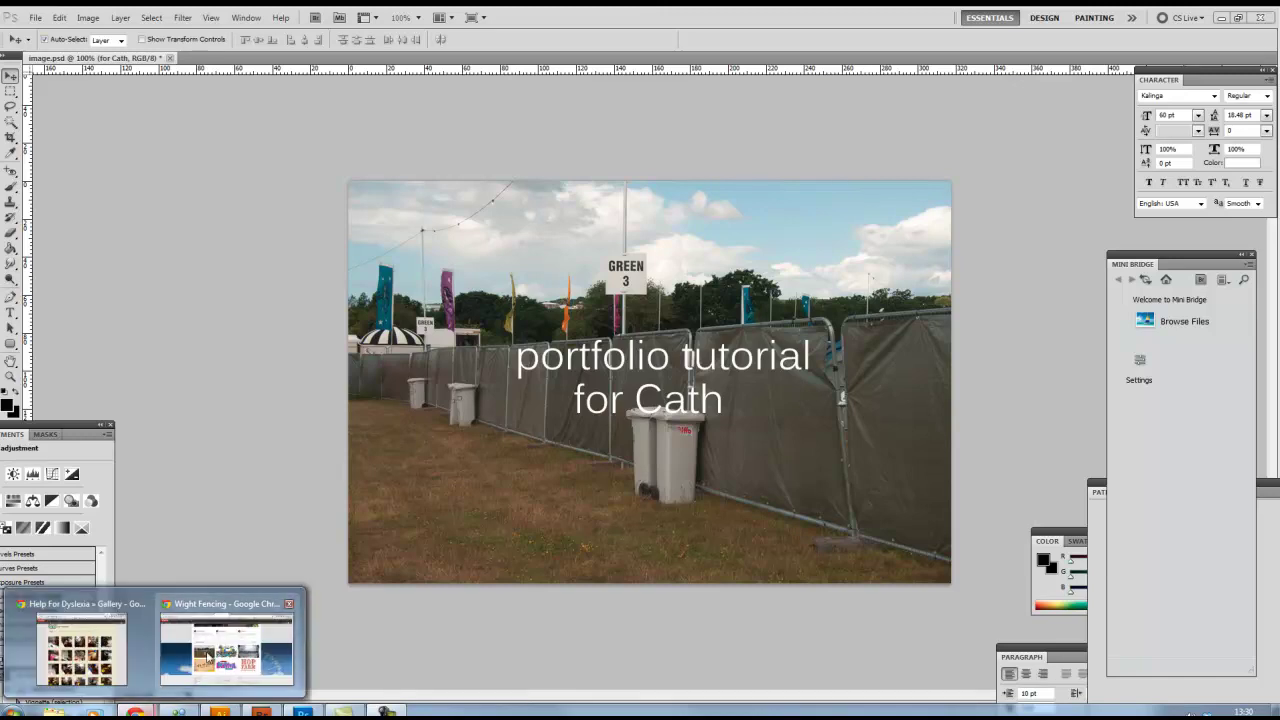
click(212, 658)
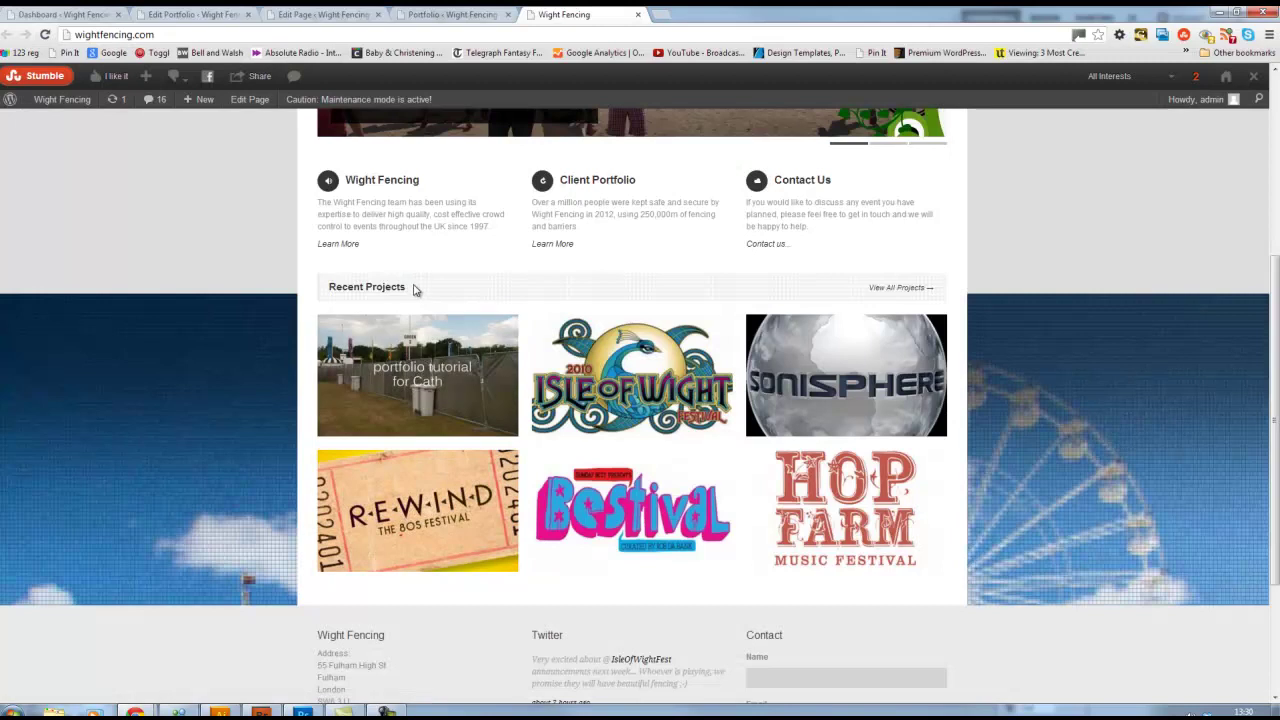
scroll(432, 440, up, 3)
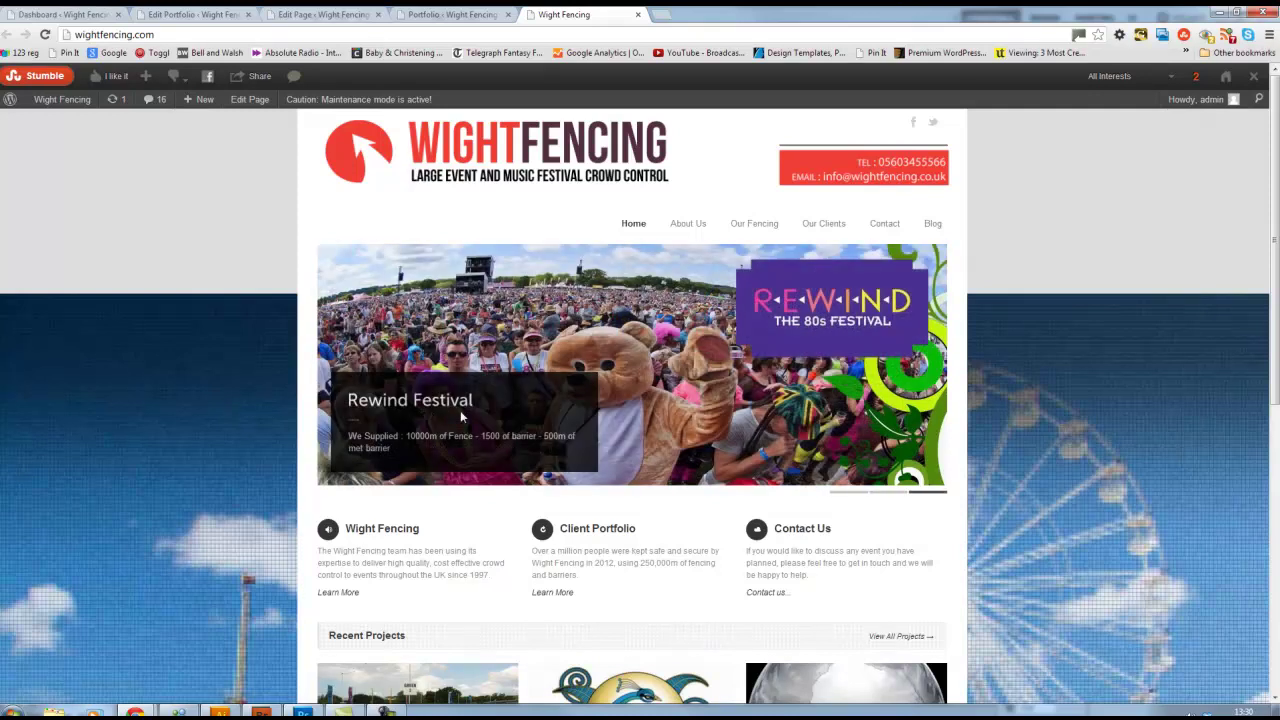
scroll(540, 465, down, 2)
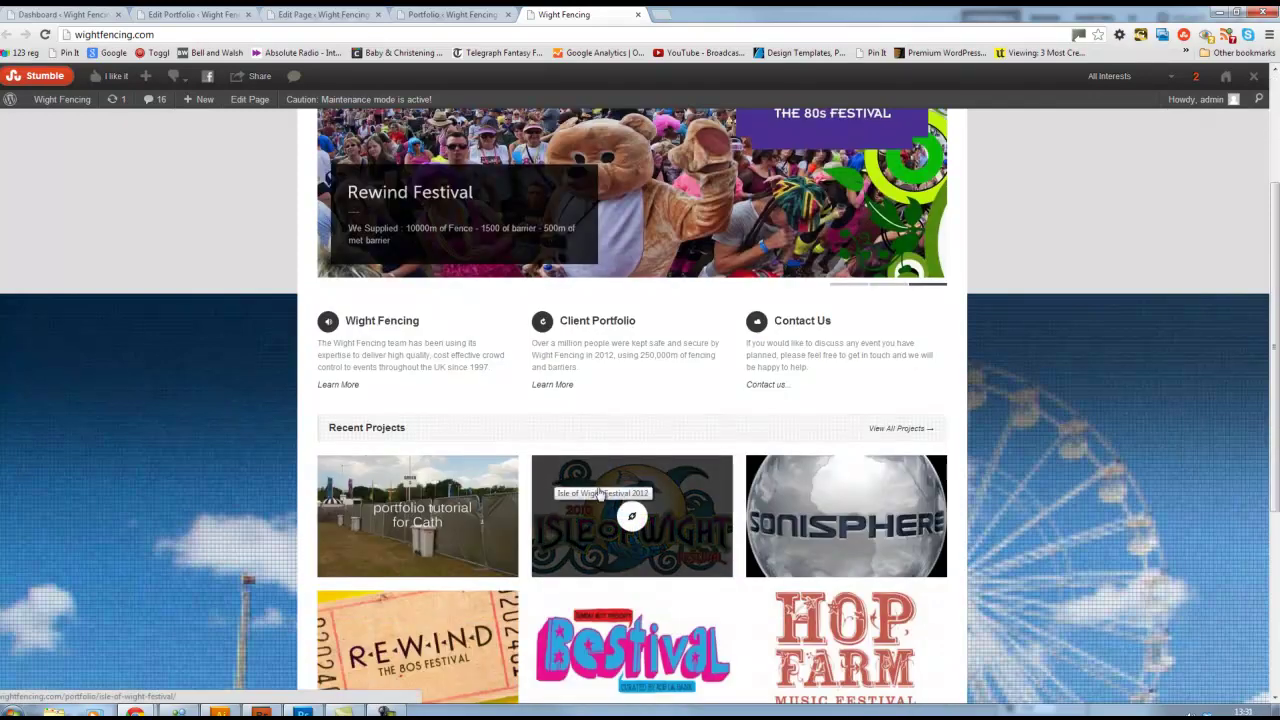
scroll(748, 495, down, 3)
scroll(748, 495, up, 2)
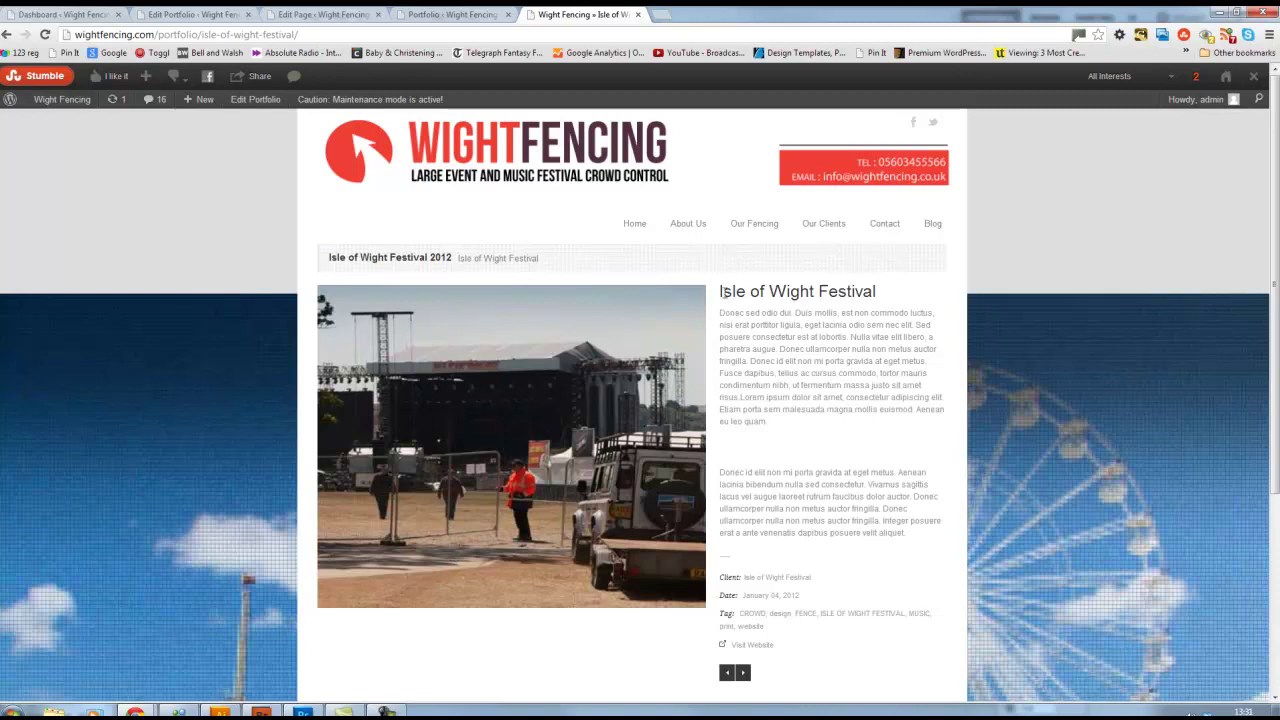
Examine the Isle of Wight Festival portfolio page's description text, client, date and tags.
drag(720, 291, 884, 525)
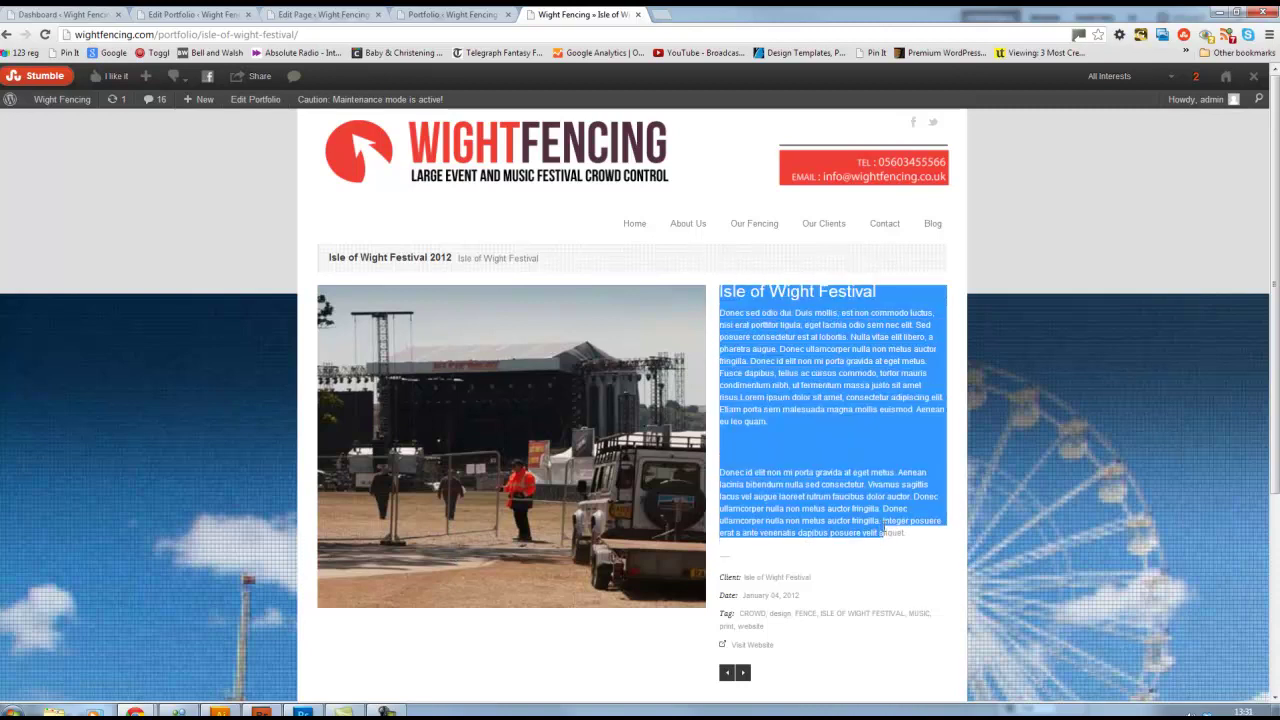
click(880, 545)
scroll(880, 545, down, 2)
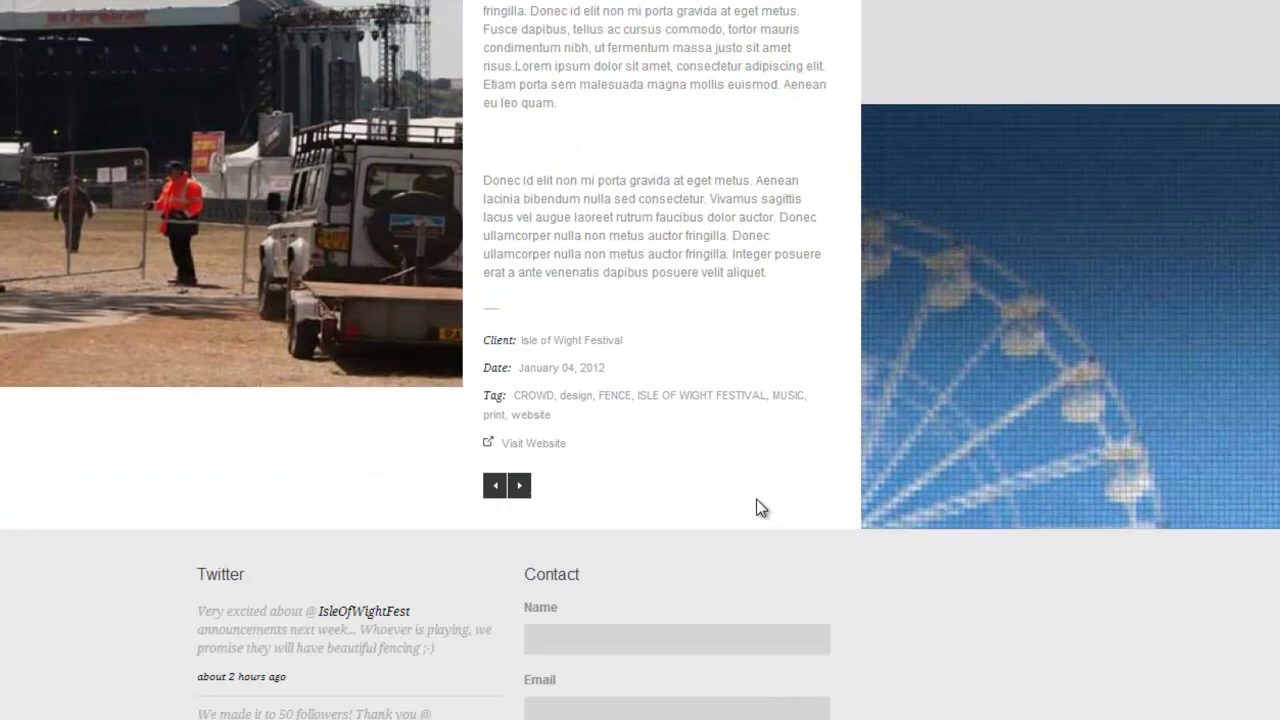
drag(624, 340, 516, 342)
drag(606, 368, 519, 368)
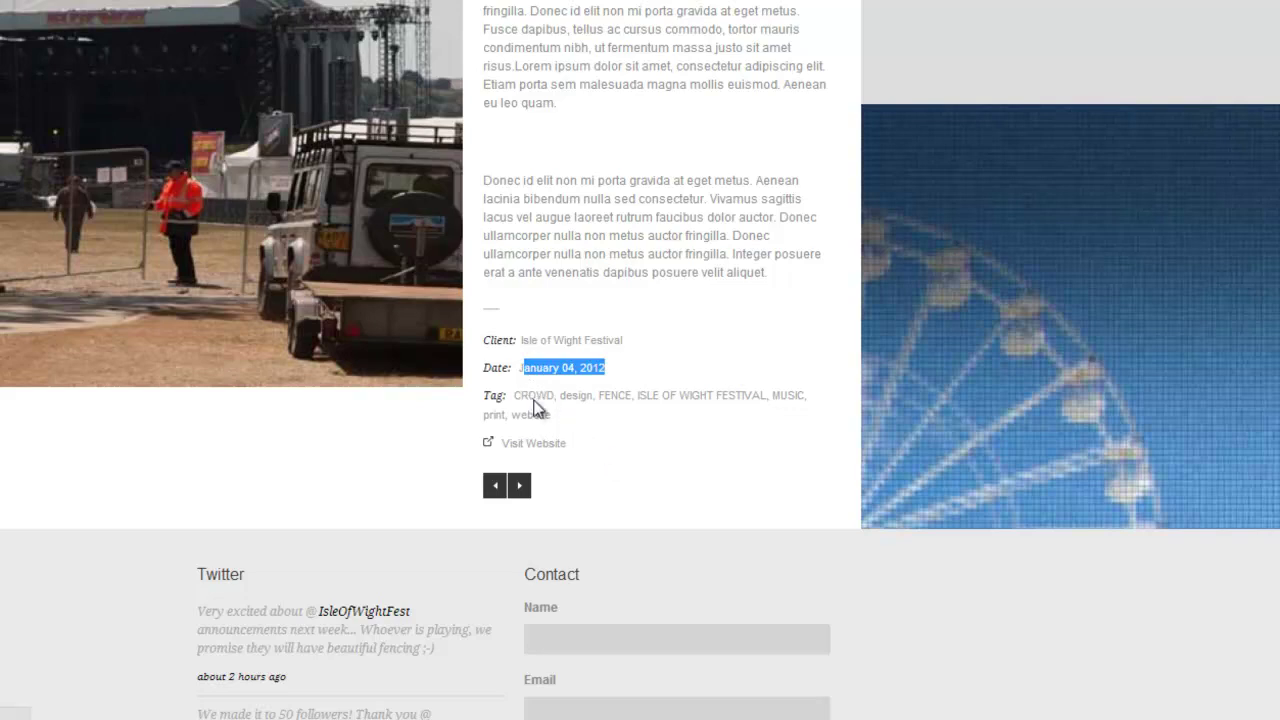
drag(556, 416, 514, 395)
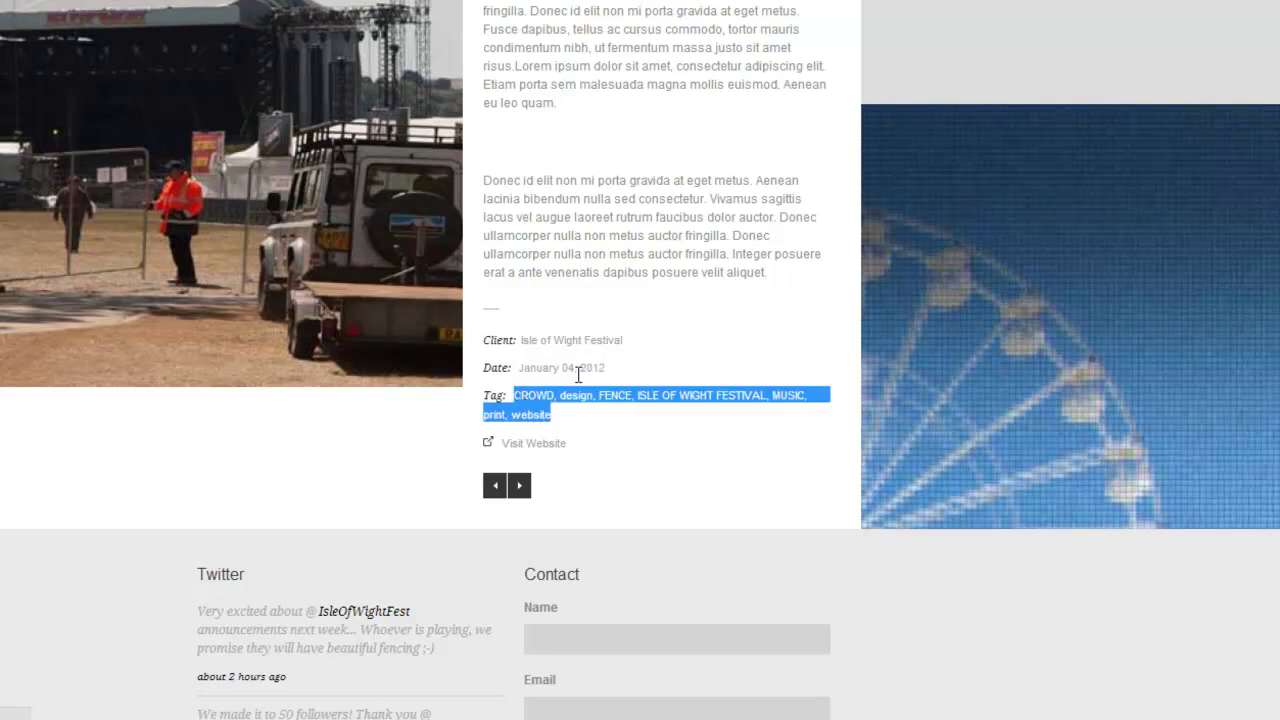
click(326, 456)
Look over the project thumbnails in the homepage's Recent Projects section.
scroll(343, 480, up, 2)
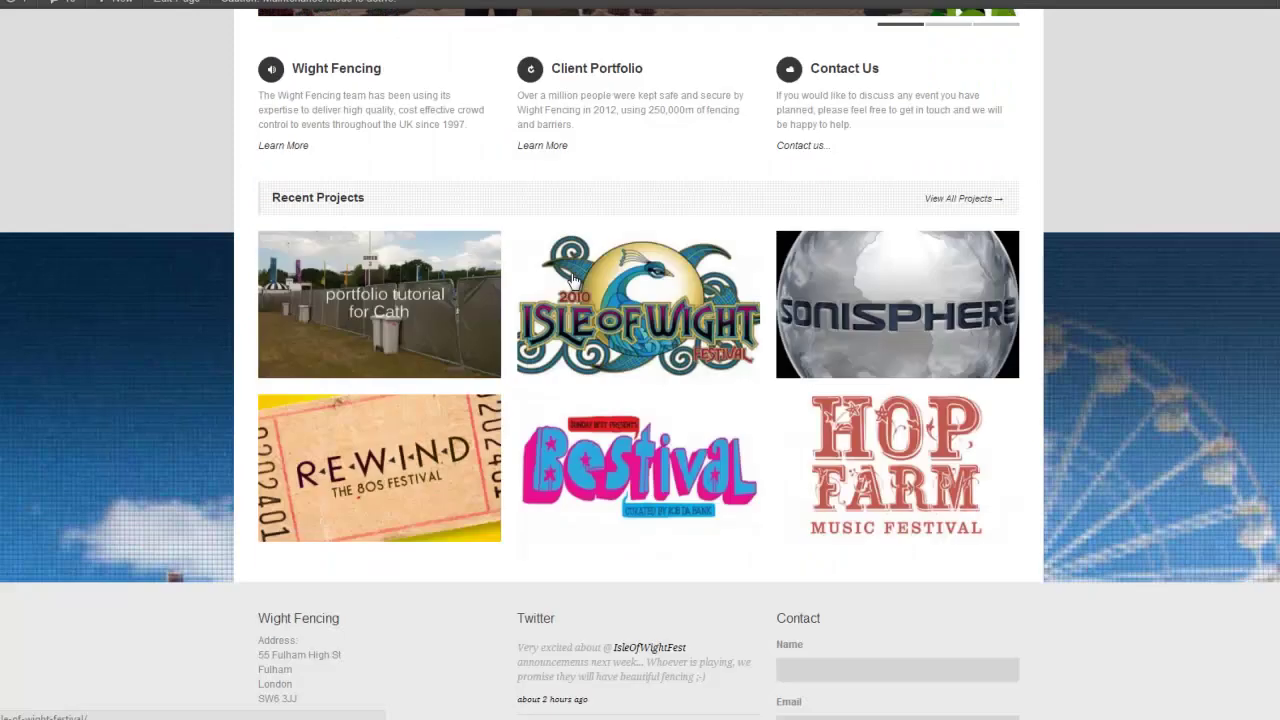
scroll(573, 280, down, 1)
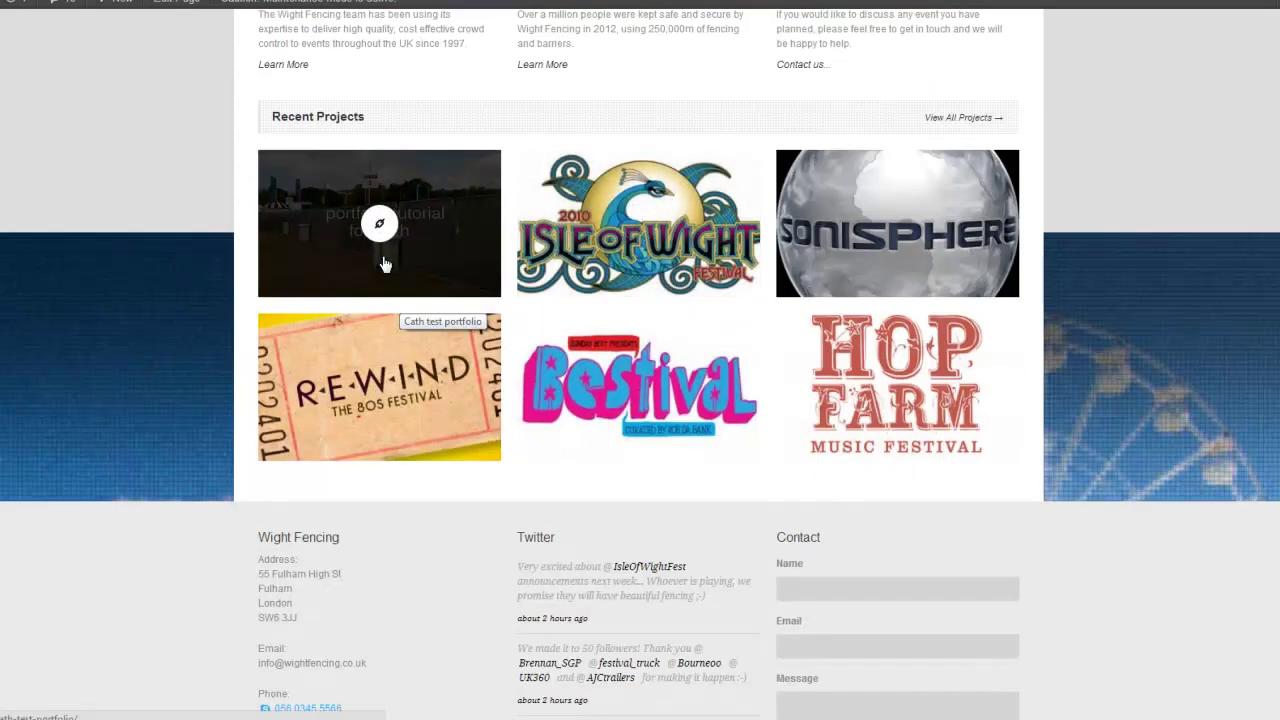
scroll(459, 289, up, 1)
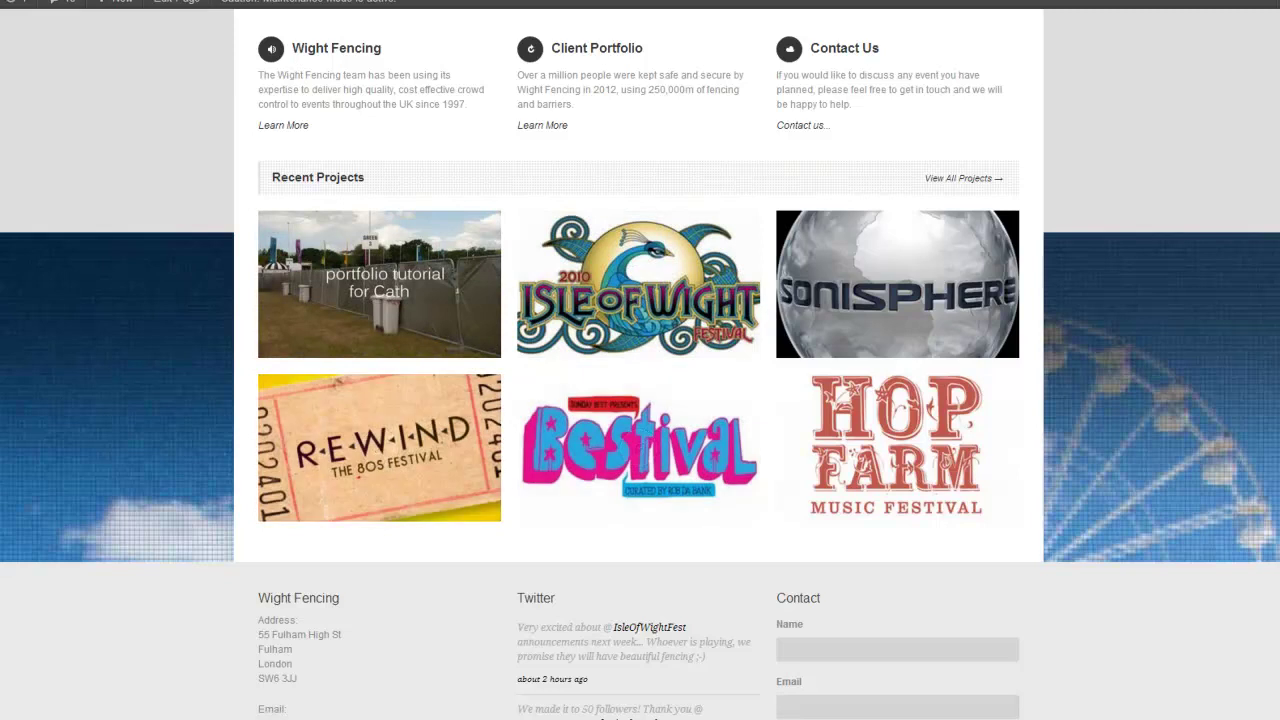
Switch to Photoshop and check the pixel width and height of image.psd without changing them.
click(243, 598)
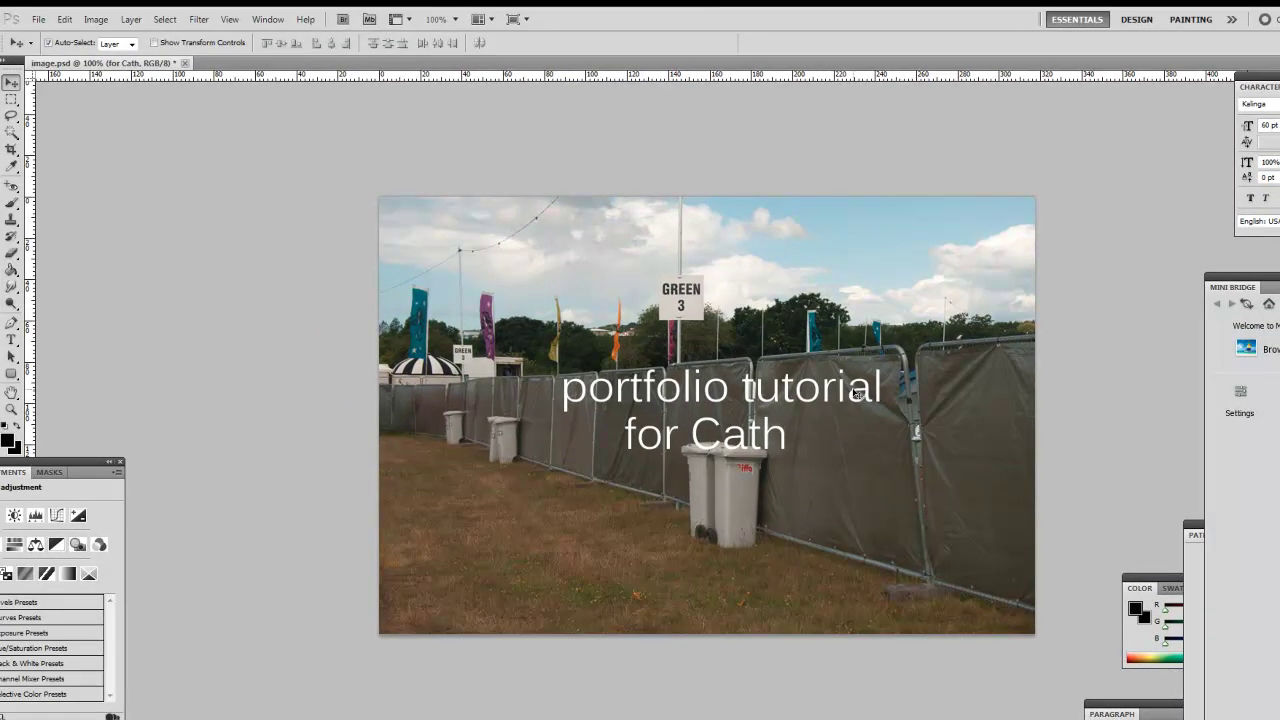
click(336, 330)
click(96, 19)
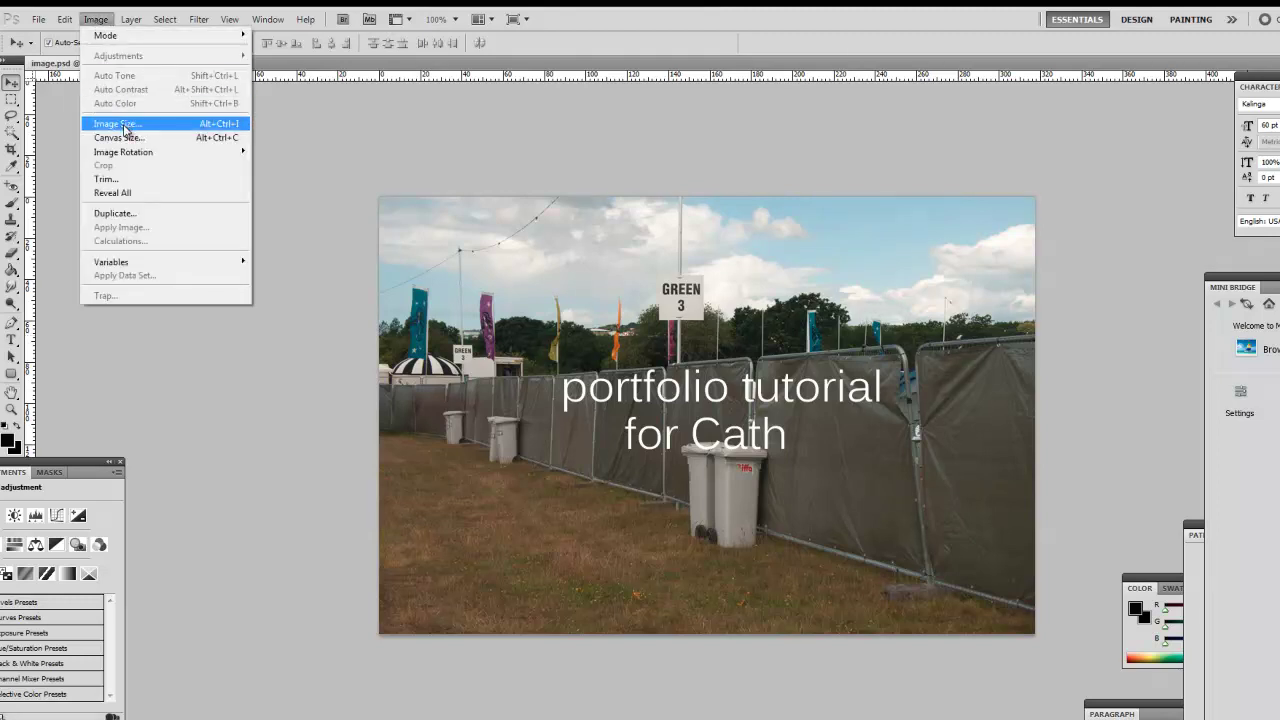
click(122, 127)
drag(626, 52, 272, 208)
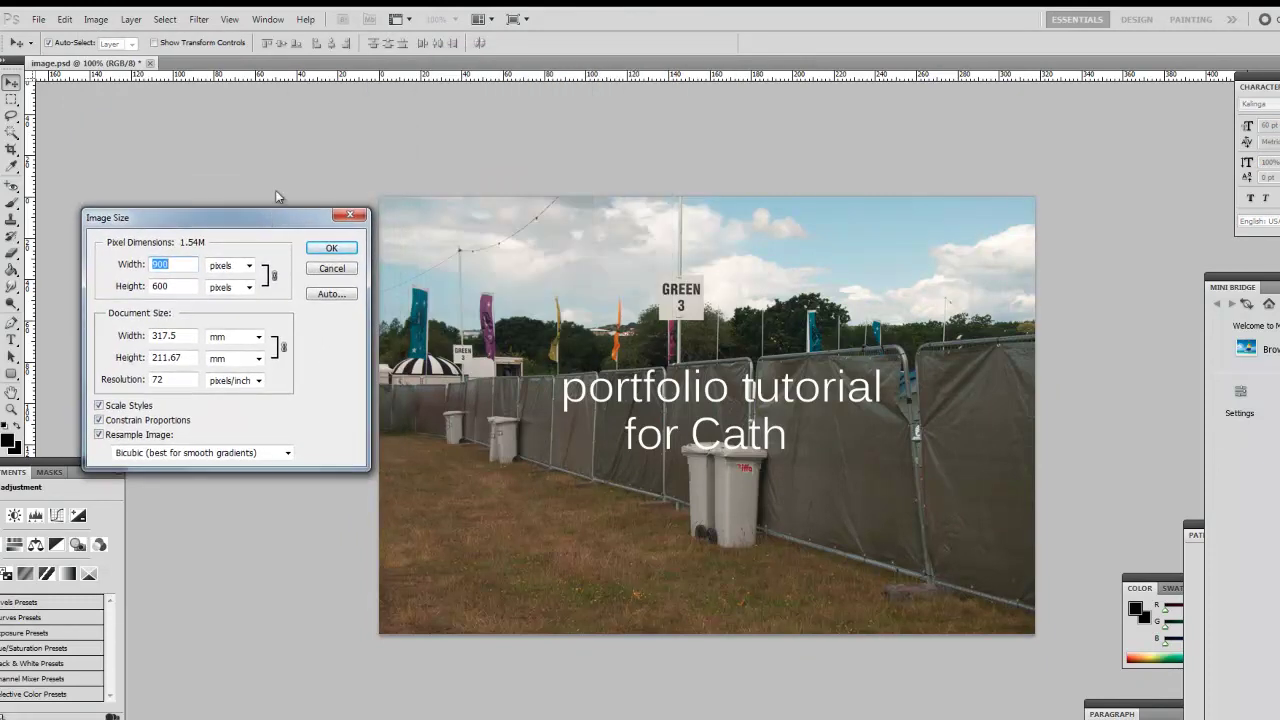
click(184, 290)
click(331, 268)
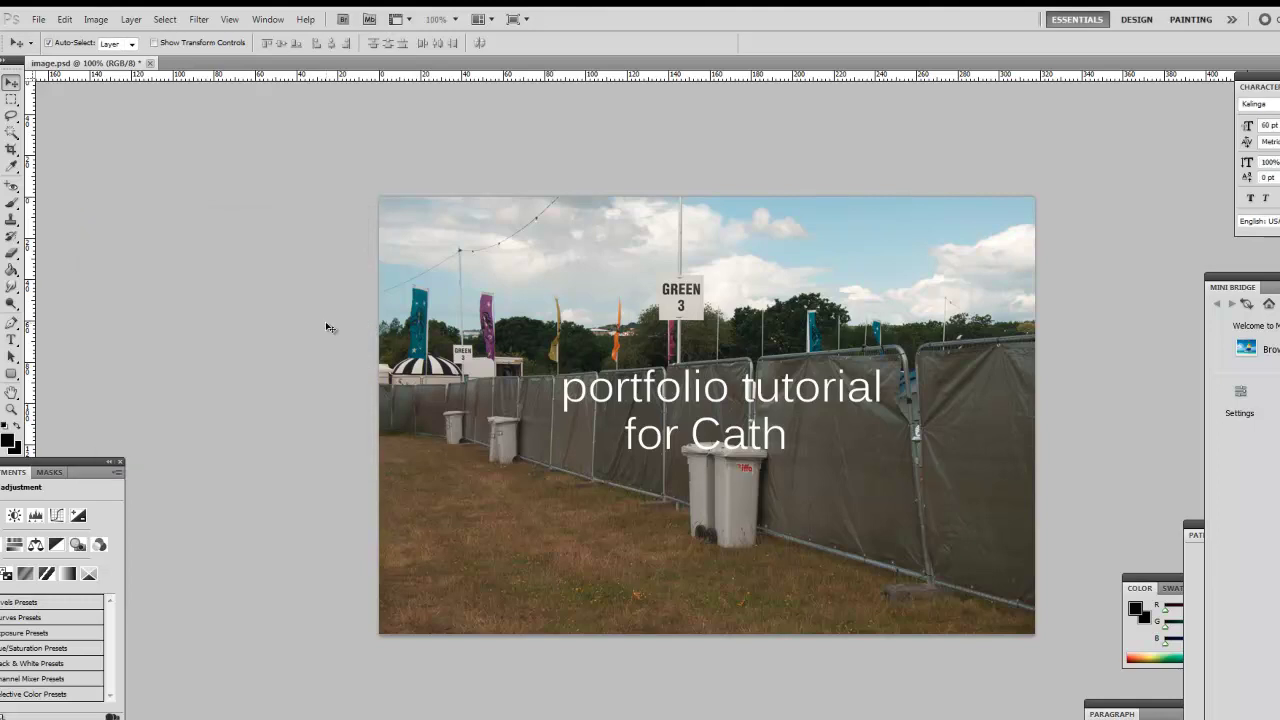
Save the image for web as a 900 x 600 px JPEG at Medium quality 30.
click(38, 19)
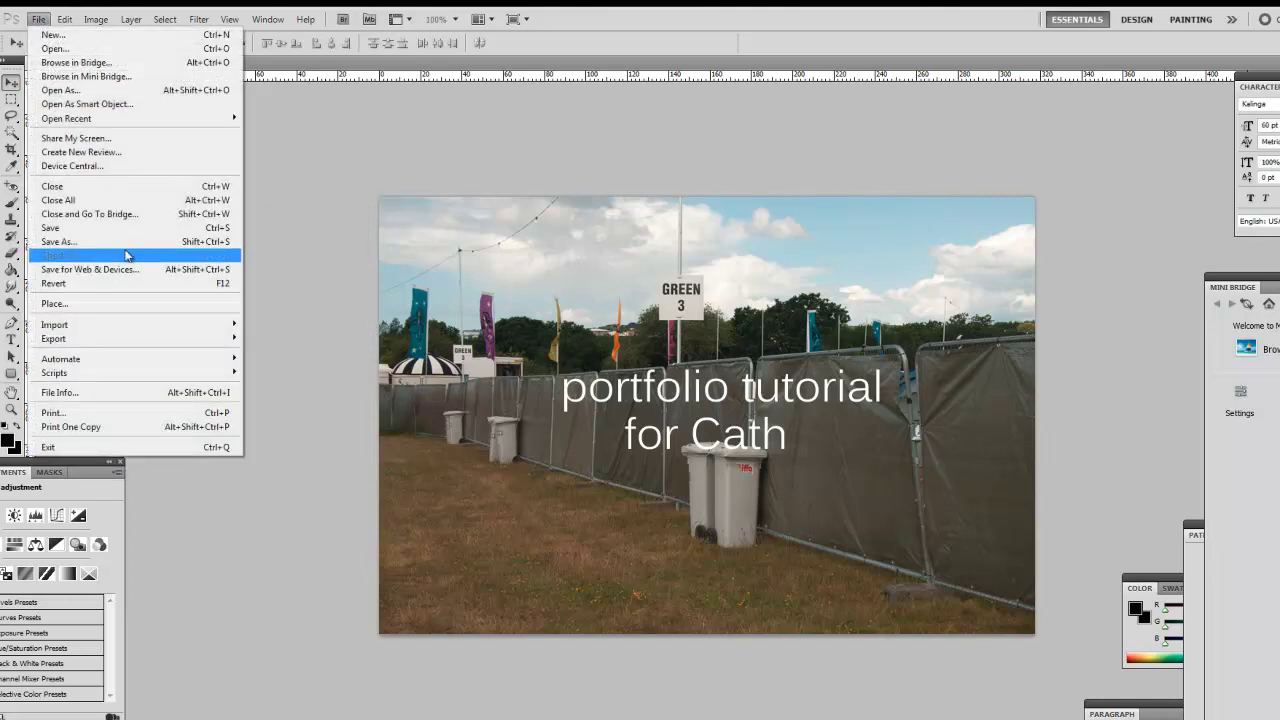
click(131, 272)
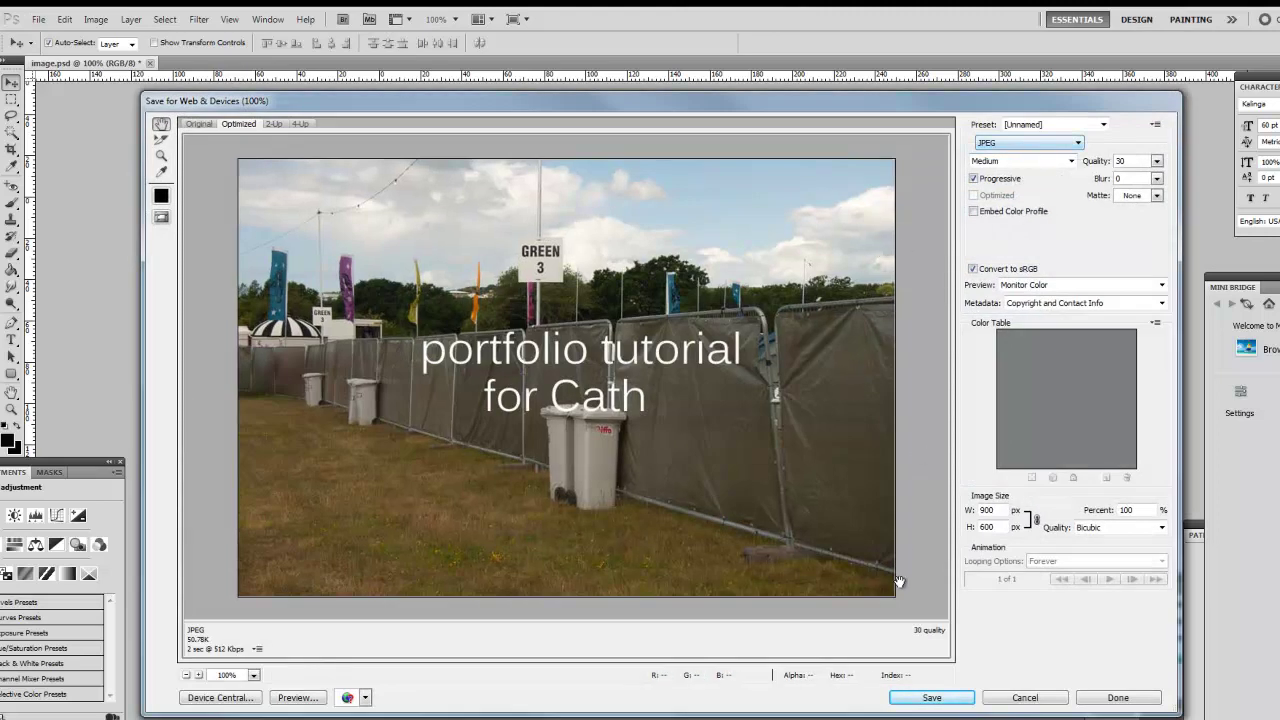
click(933, 698)
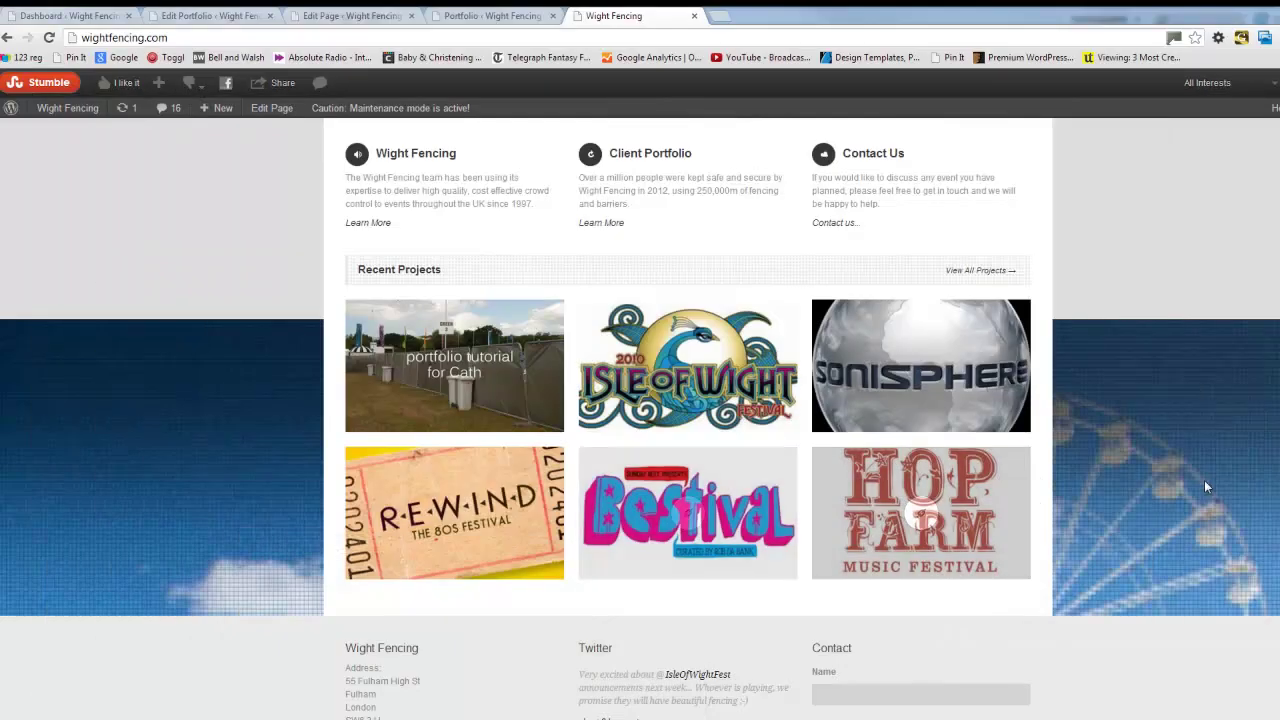
Look over the tutorial test portfolio page on the Wight Fencing website and open it for editing.
scroll(1011, 494, up, 2)
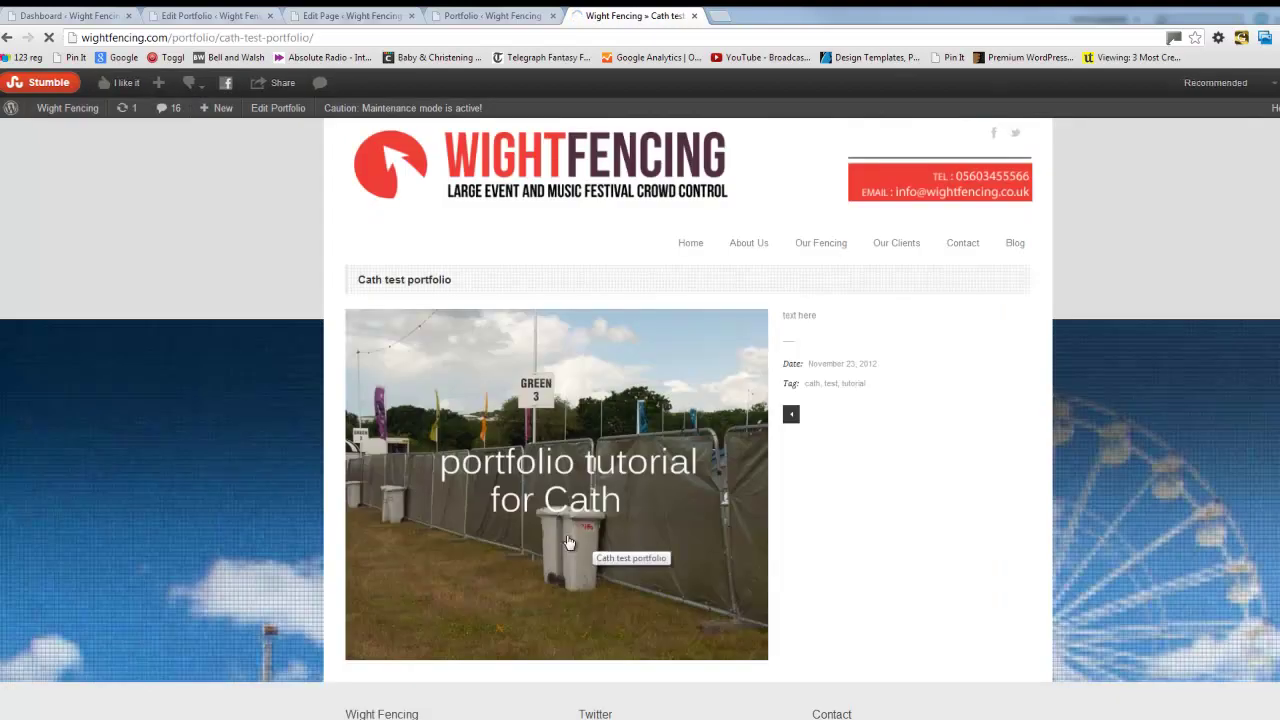
scroll(567, 542, down, 2)
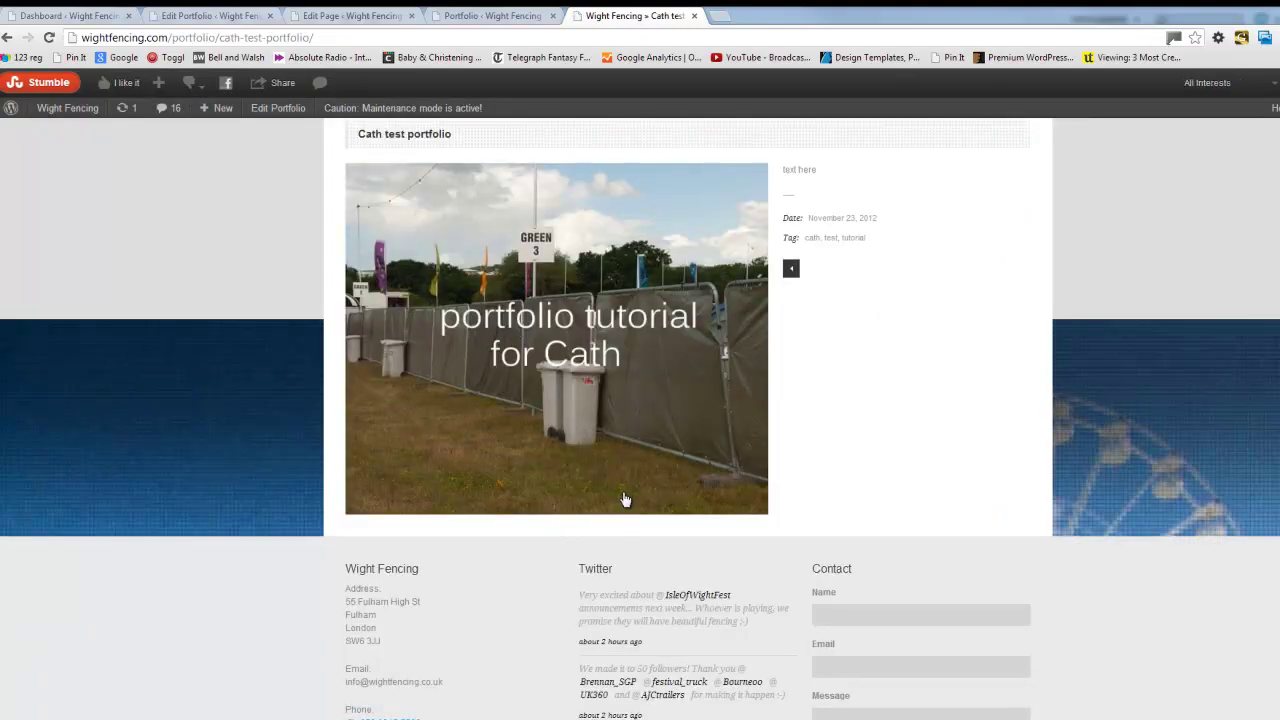
scroll(630, 512, up, 1)
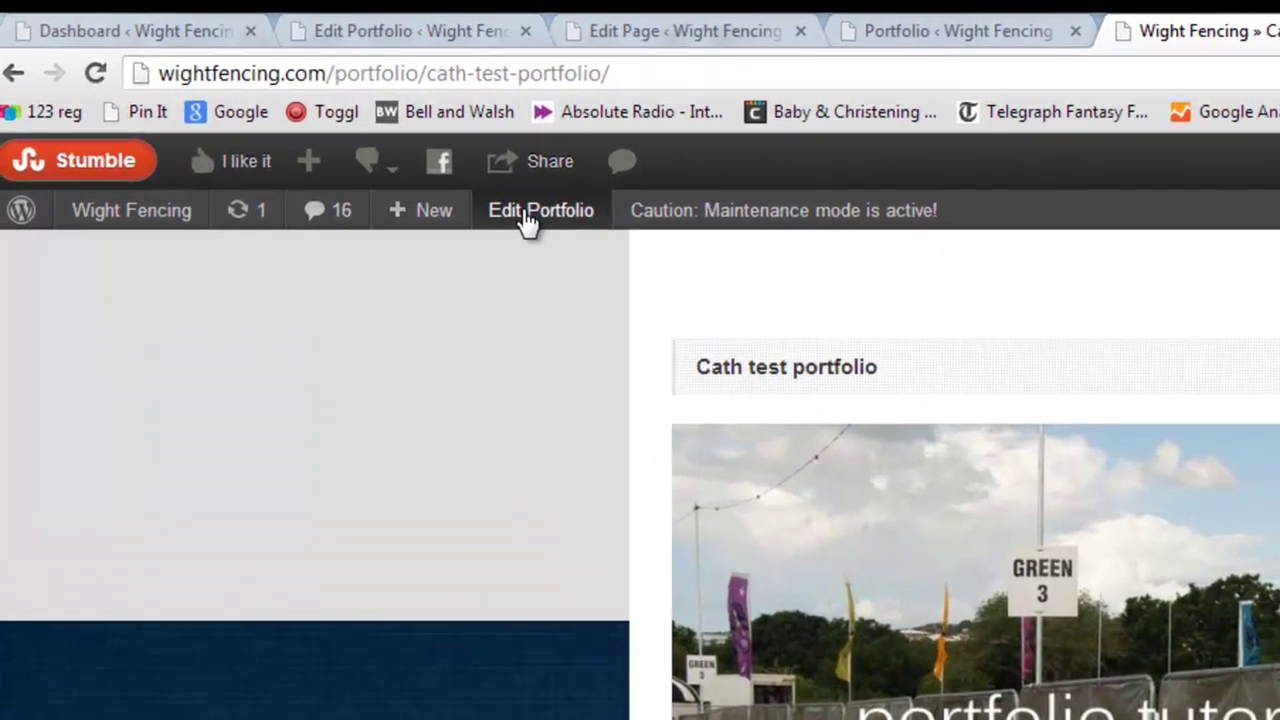
click(528, 212)
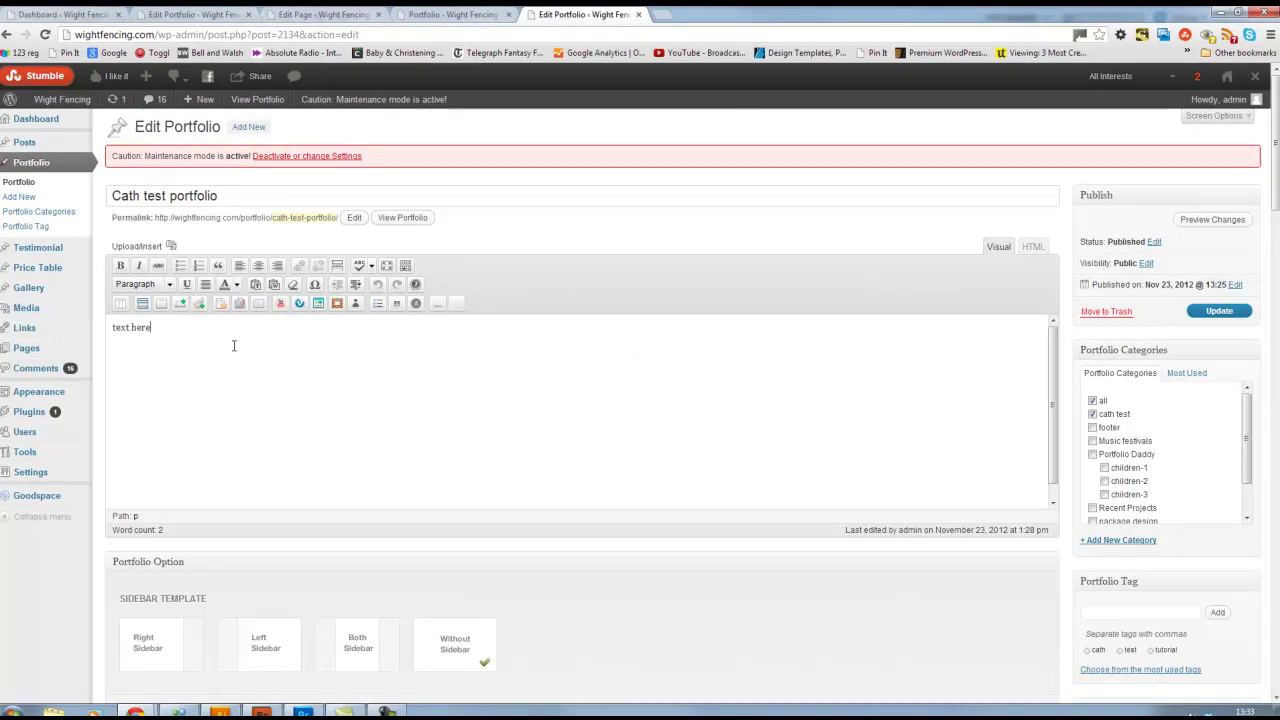
Review the portfolio item's title, body text, sidebar template and other portfolio options.
drag(247, 200, 113, 196)
click(116, 361)
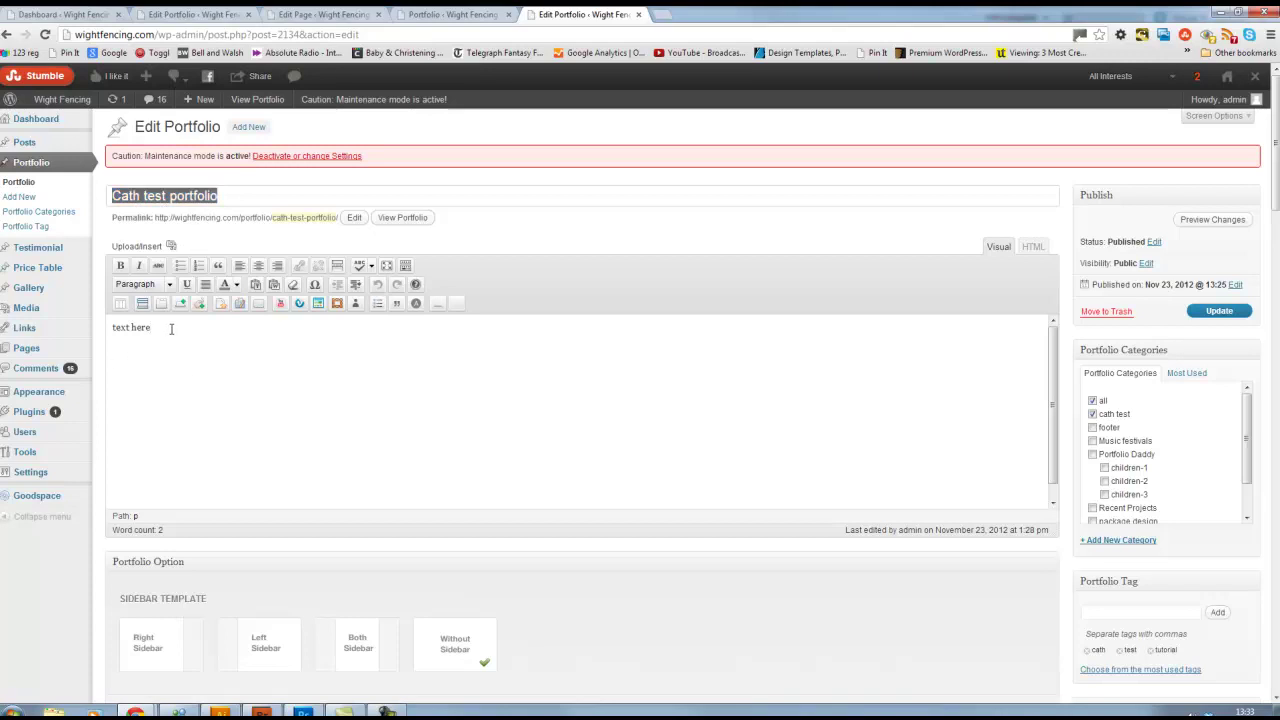
drag(171, 328, 108, 334)
scroll(832, 411, down, 1)
scroll(832, 411, down, 4)
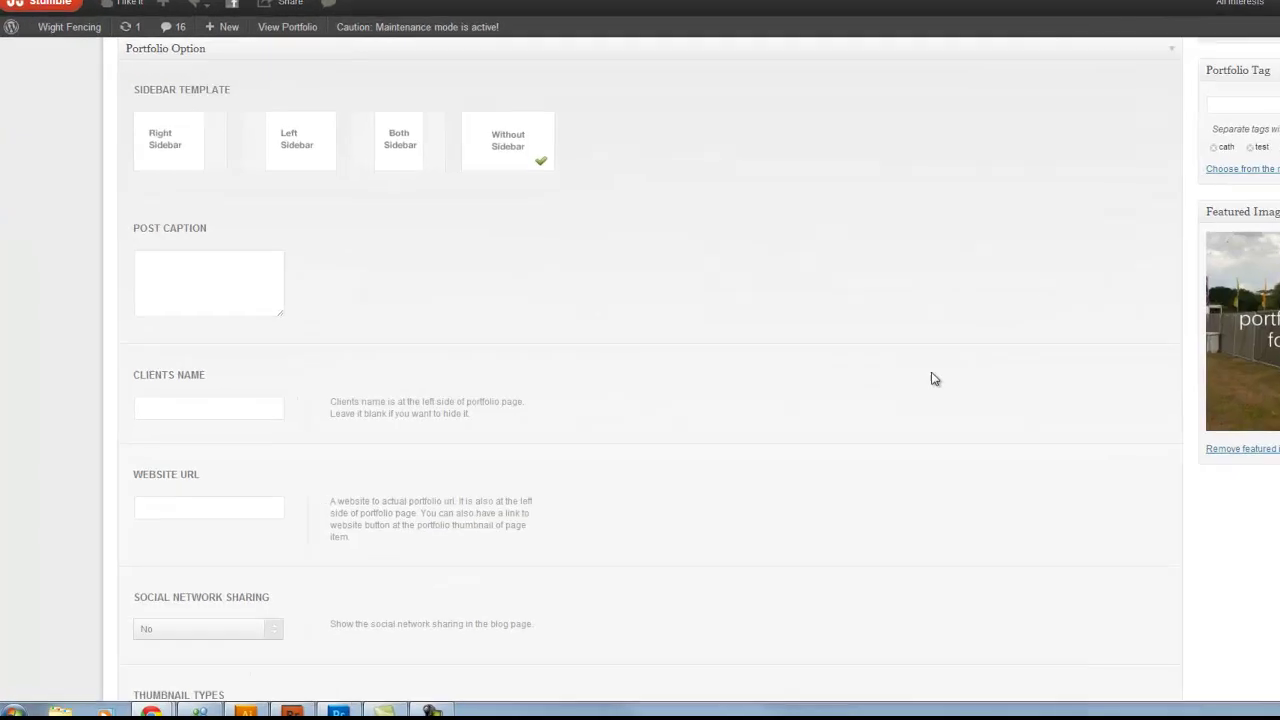
scroll(1068, 285, down, 3)
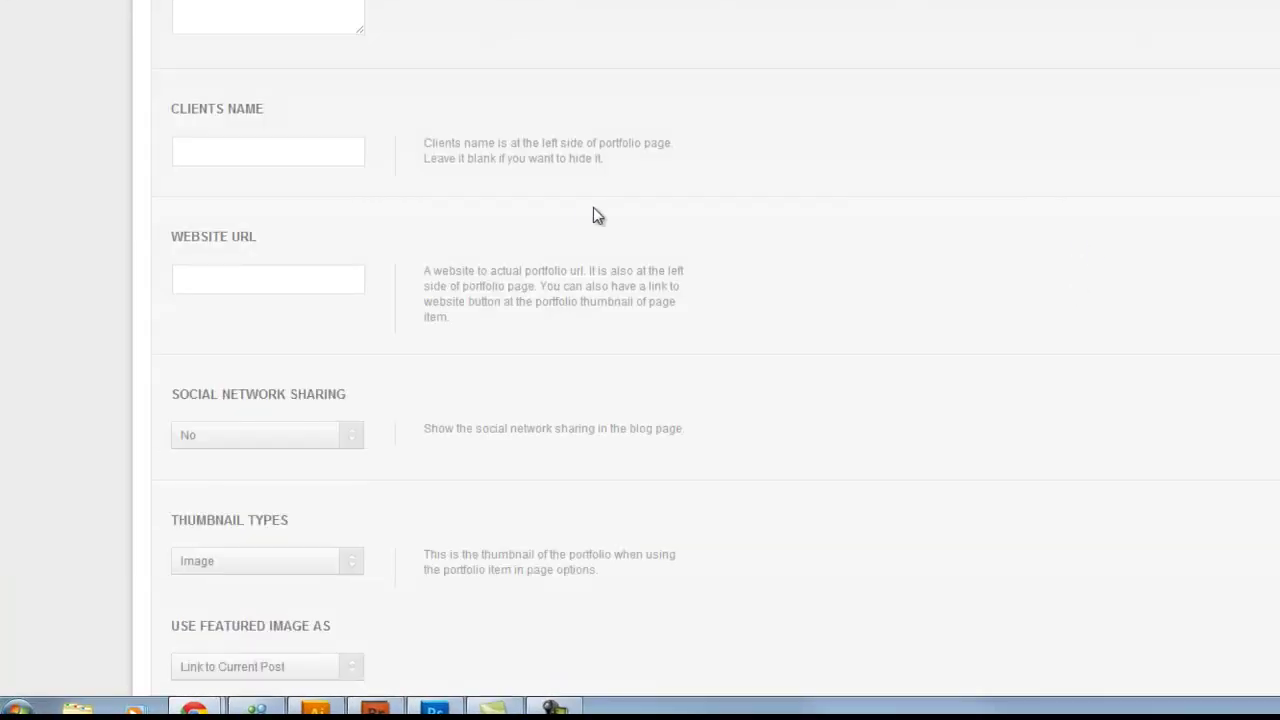
click(299, 153)
click(219, 285)
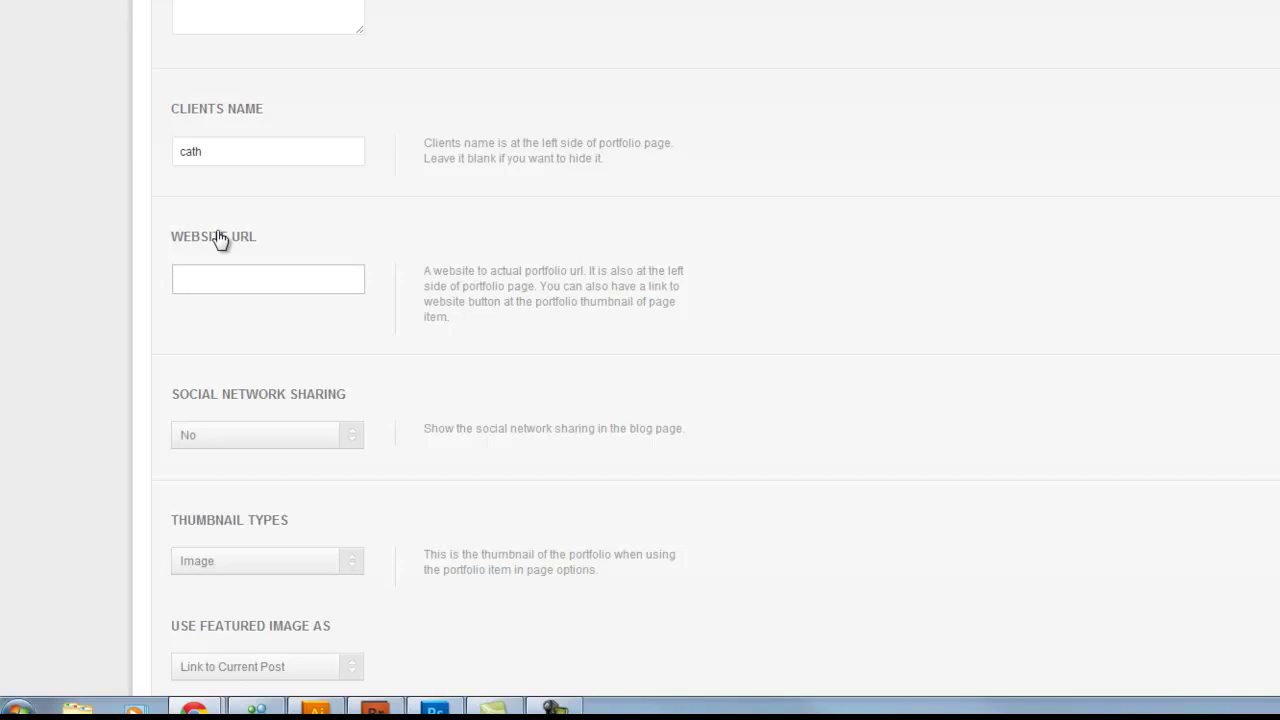
text(http://)
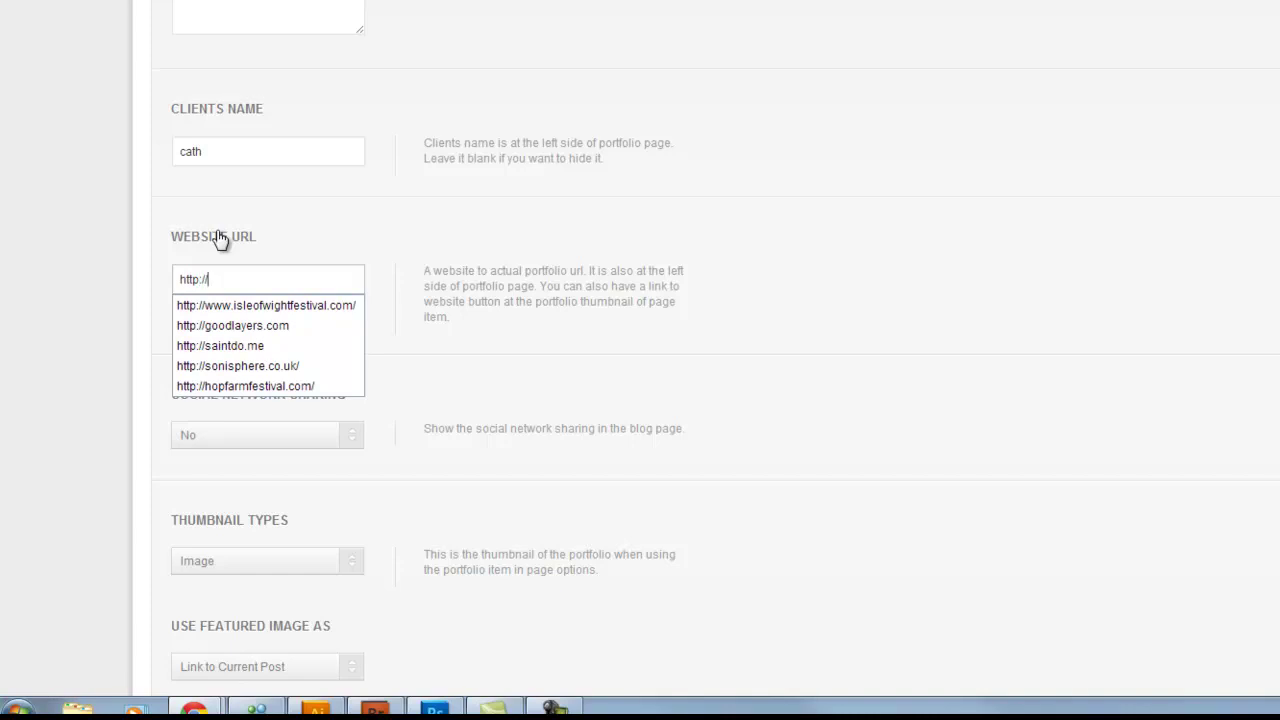
text(ww)
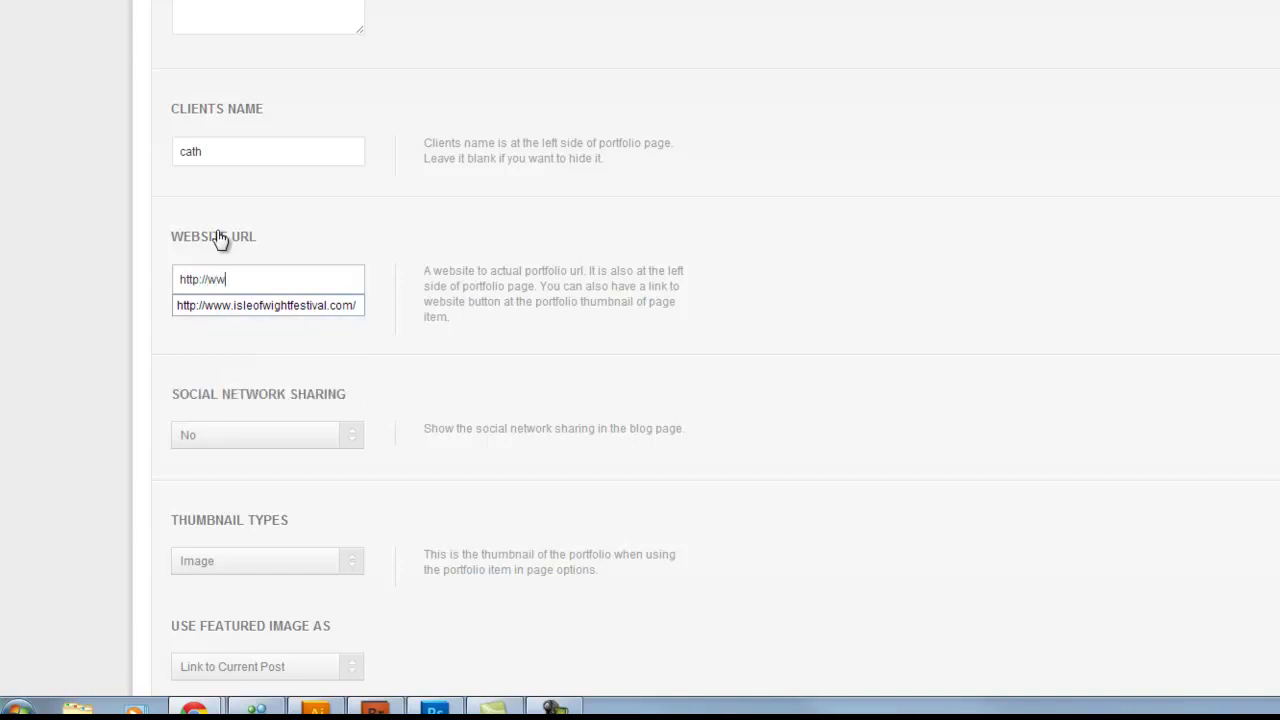
text(w.two)
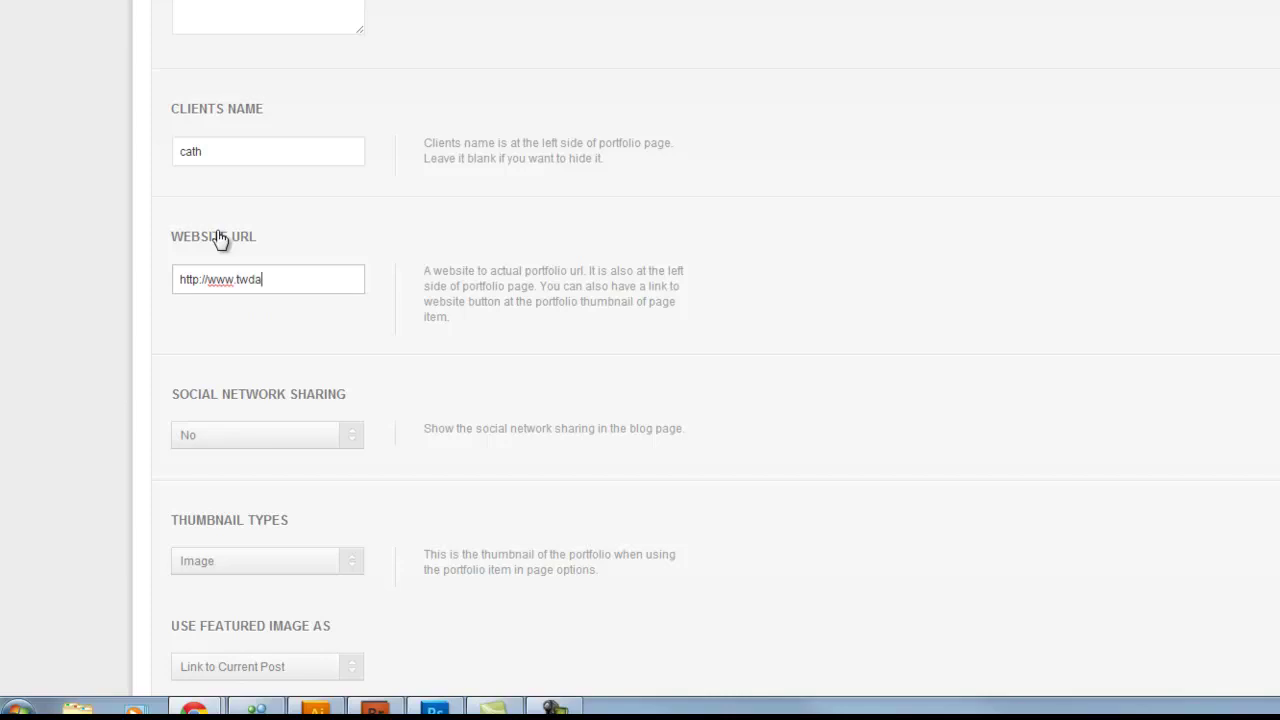
text(a.co.uk)
click(848, 312)
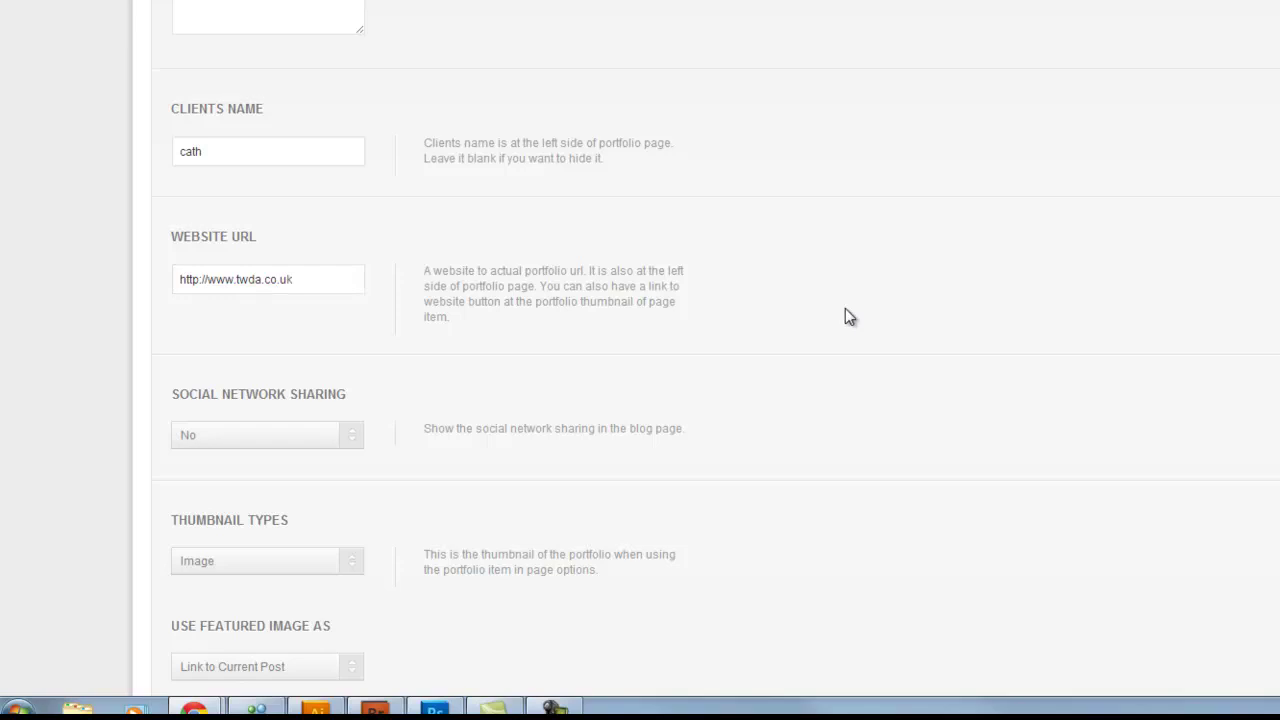
Upload the cath_test image from the IMAGES folder through the inside post thumbnail's image selection.
scroll(655, 393, down, 2)
scroll(656, 393, down, 1)
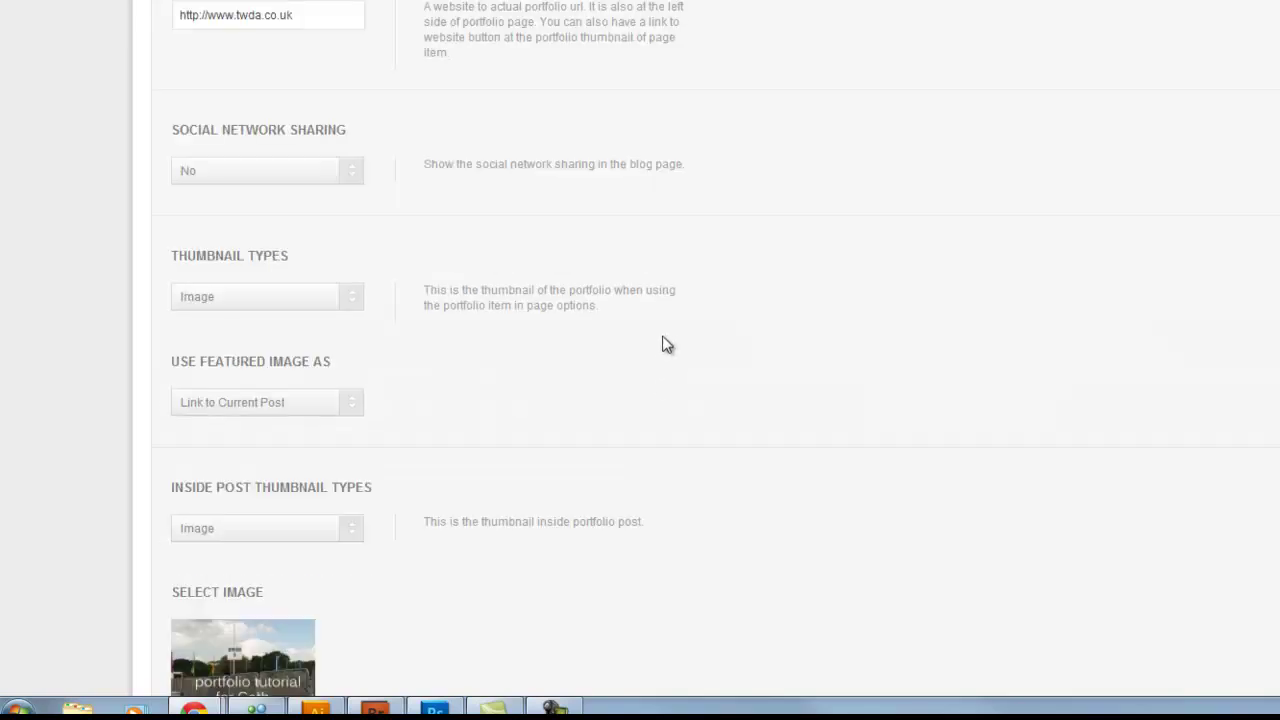
scroll(667, 323, down, 2)
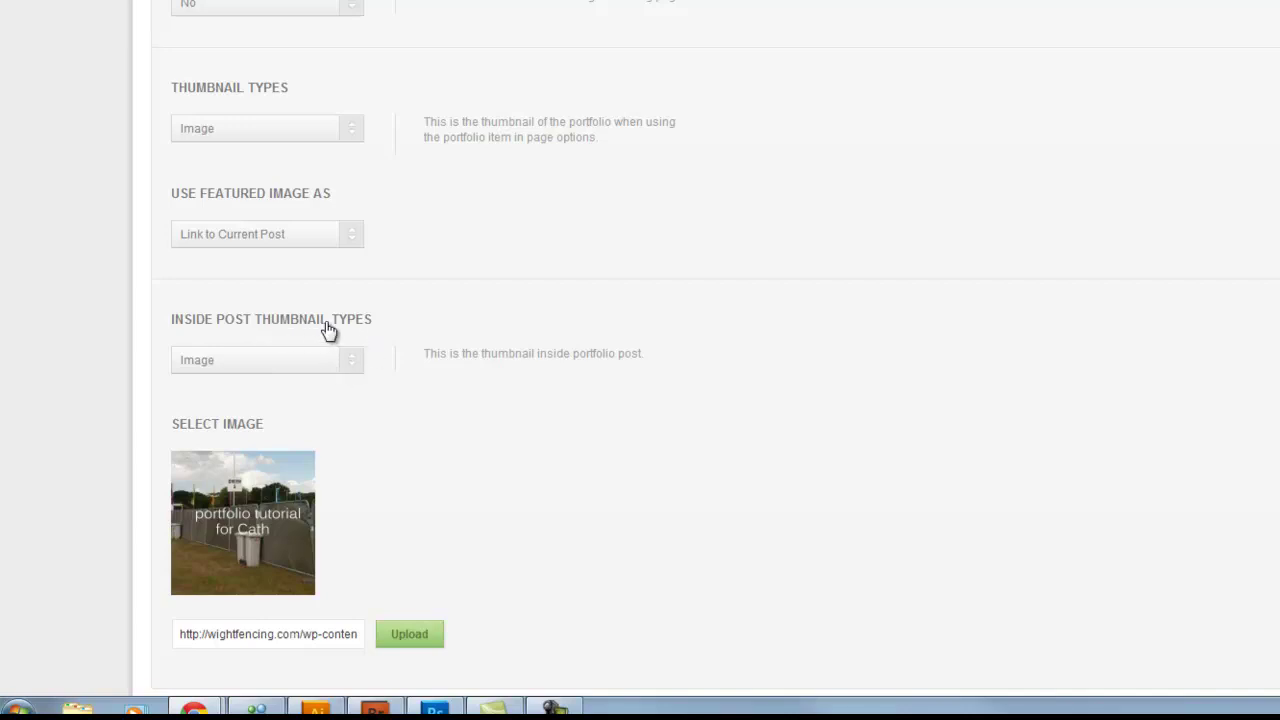
scroll(673, 404, down, 3)
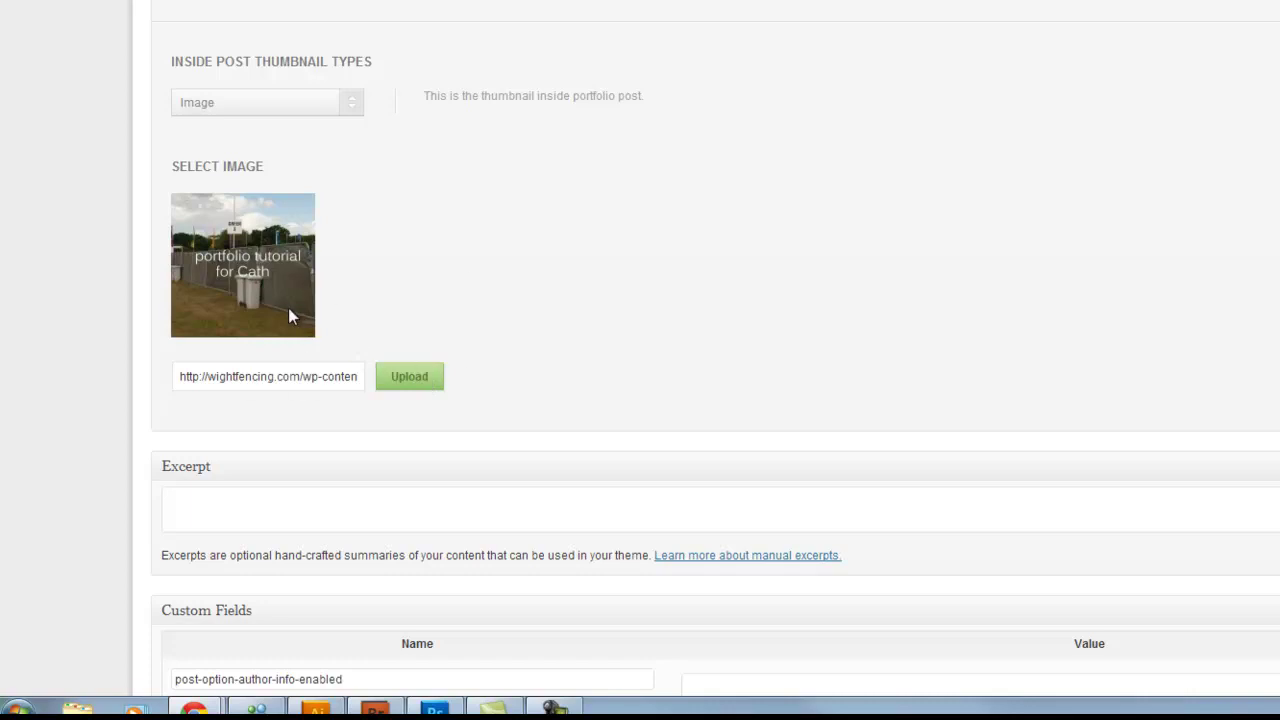
click(407, 385)
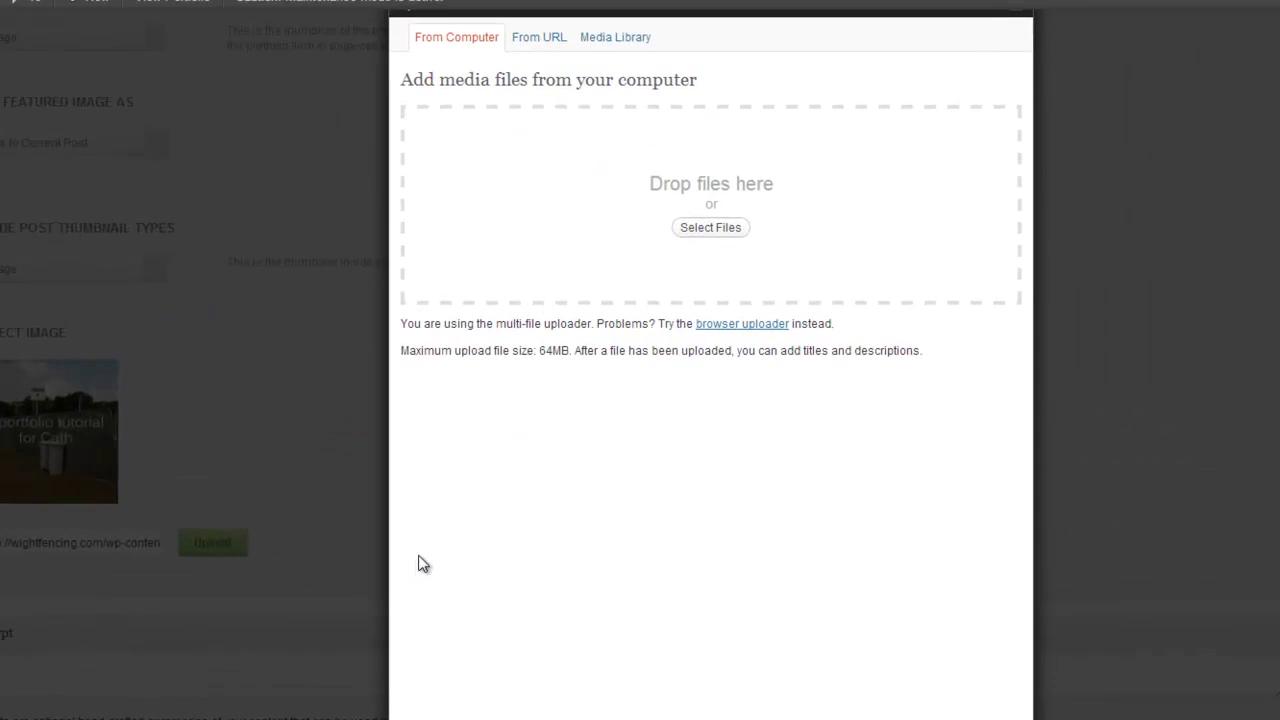
click(700, 228)
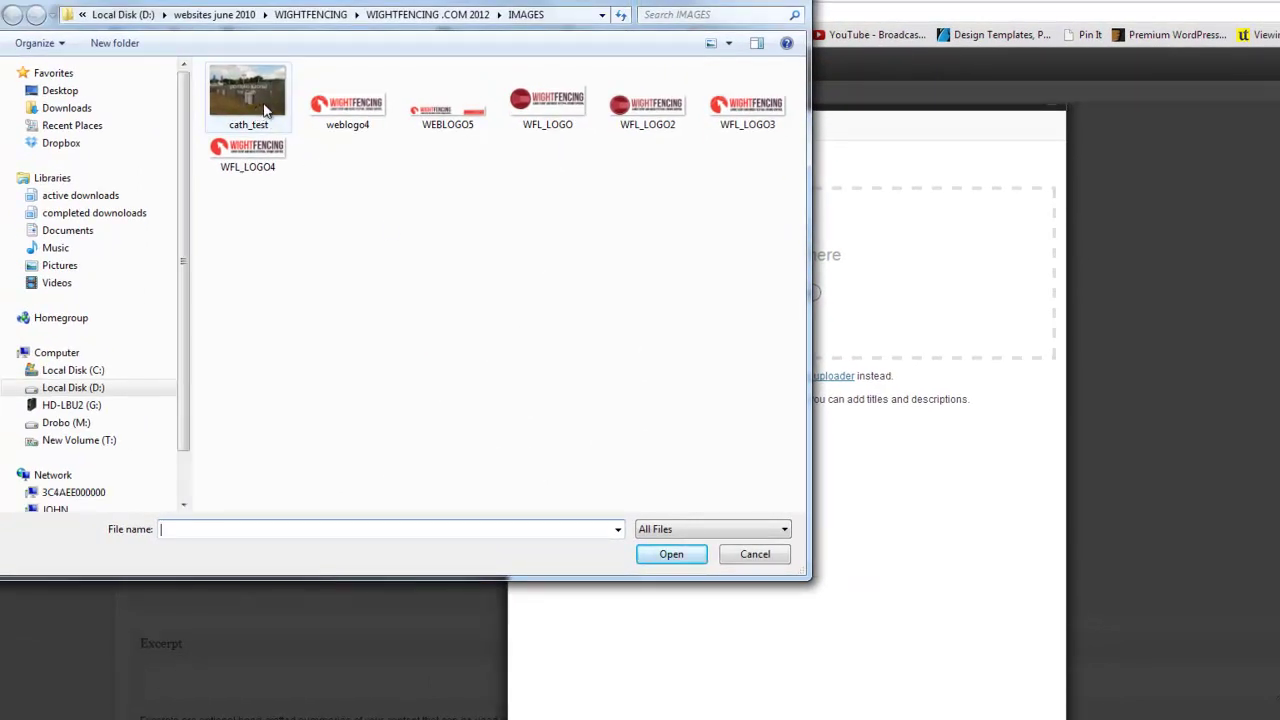
click(754, 554)
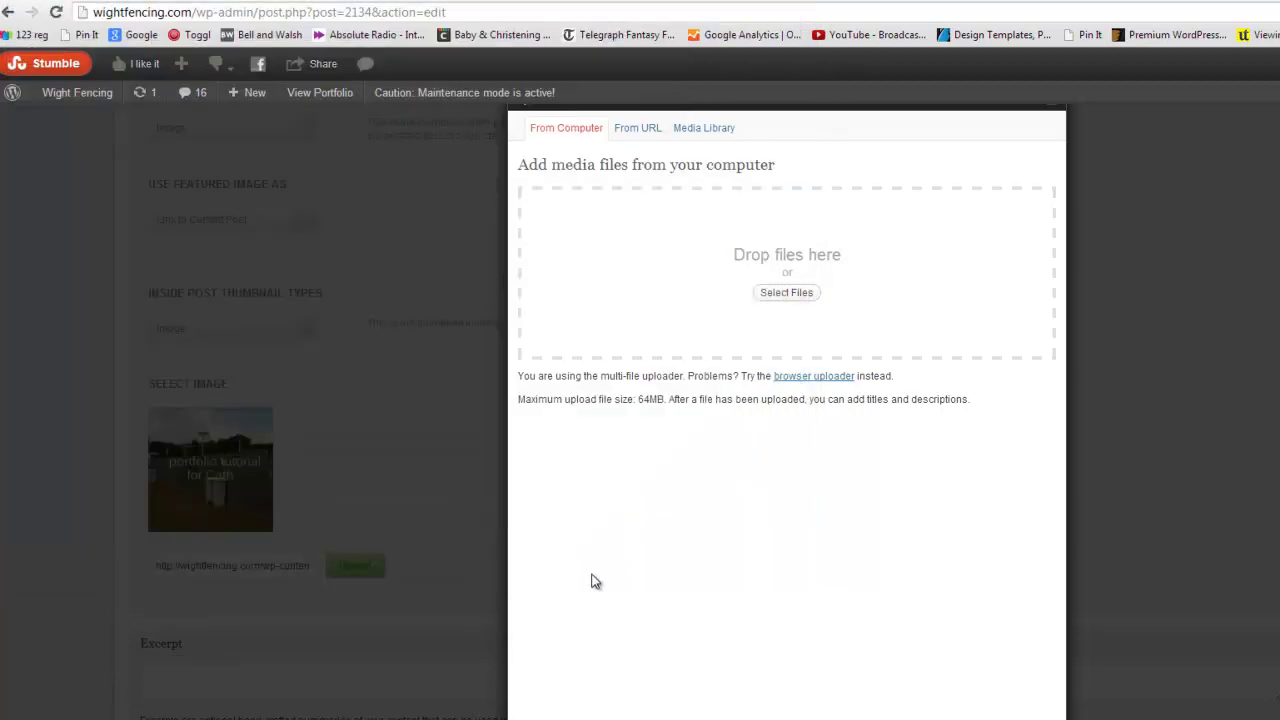
click(787, 293)
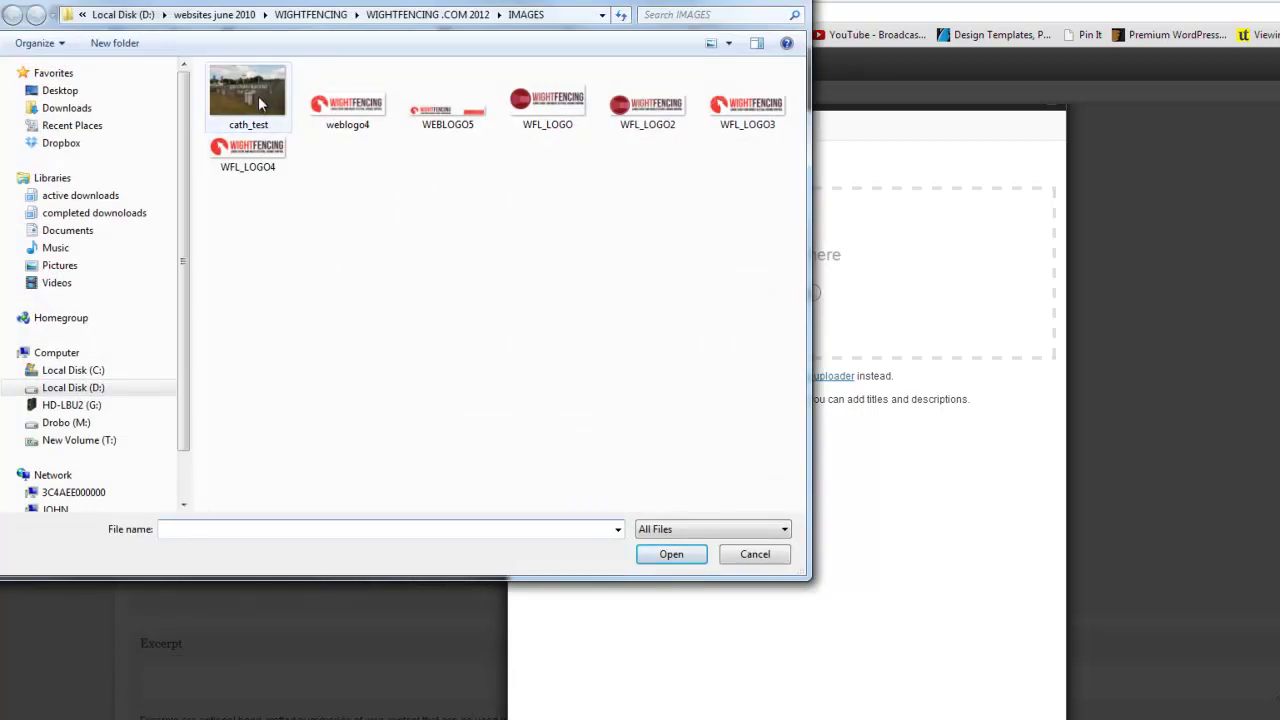
double_click(260, 104)
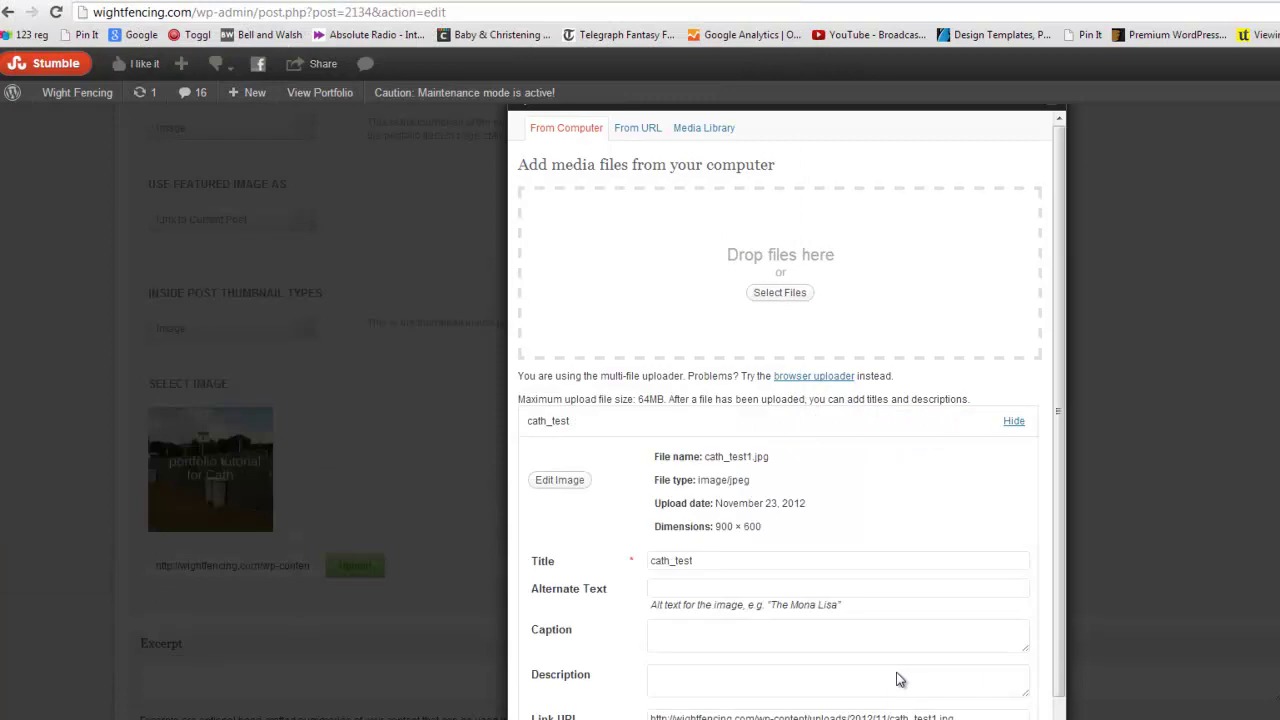
Review the uploaded cath_test image's attachment settings and close the uploader without inserting the image.
scroll(885, 663, down, 1)
scroll(885, 663, down, 3)
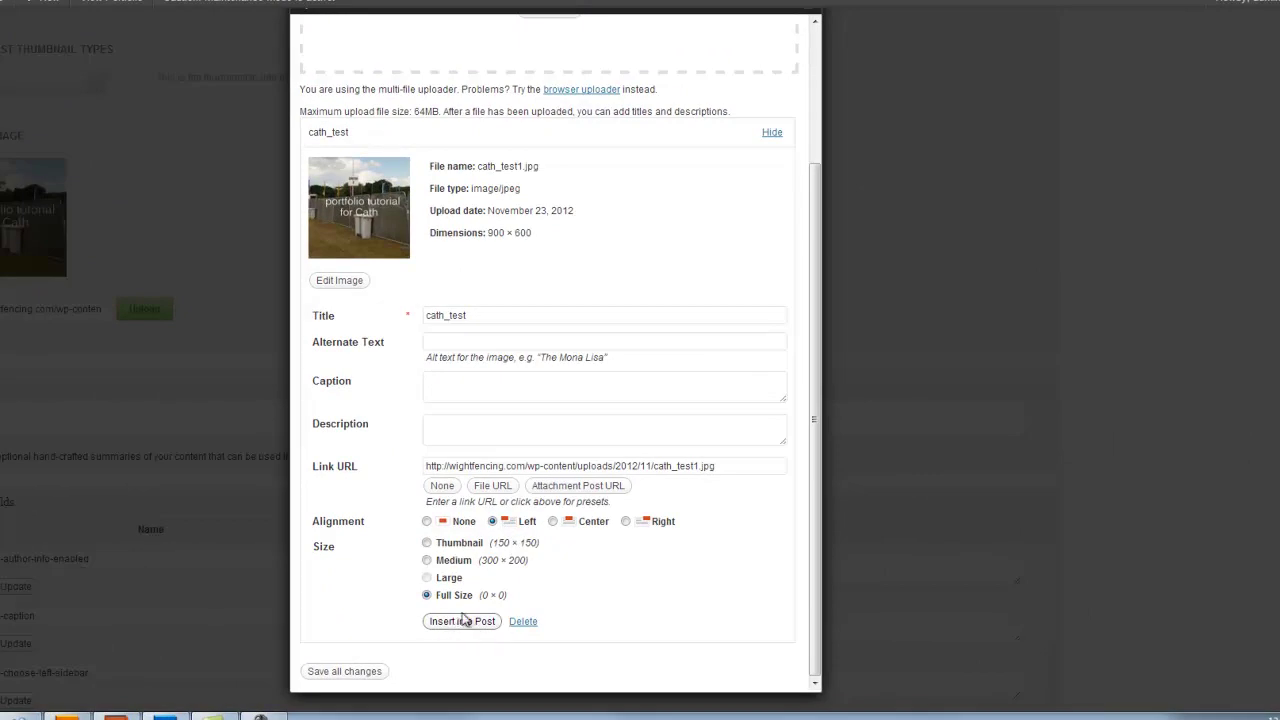
scroll(766, 109, up, 3)
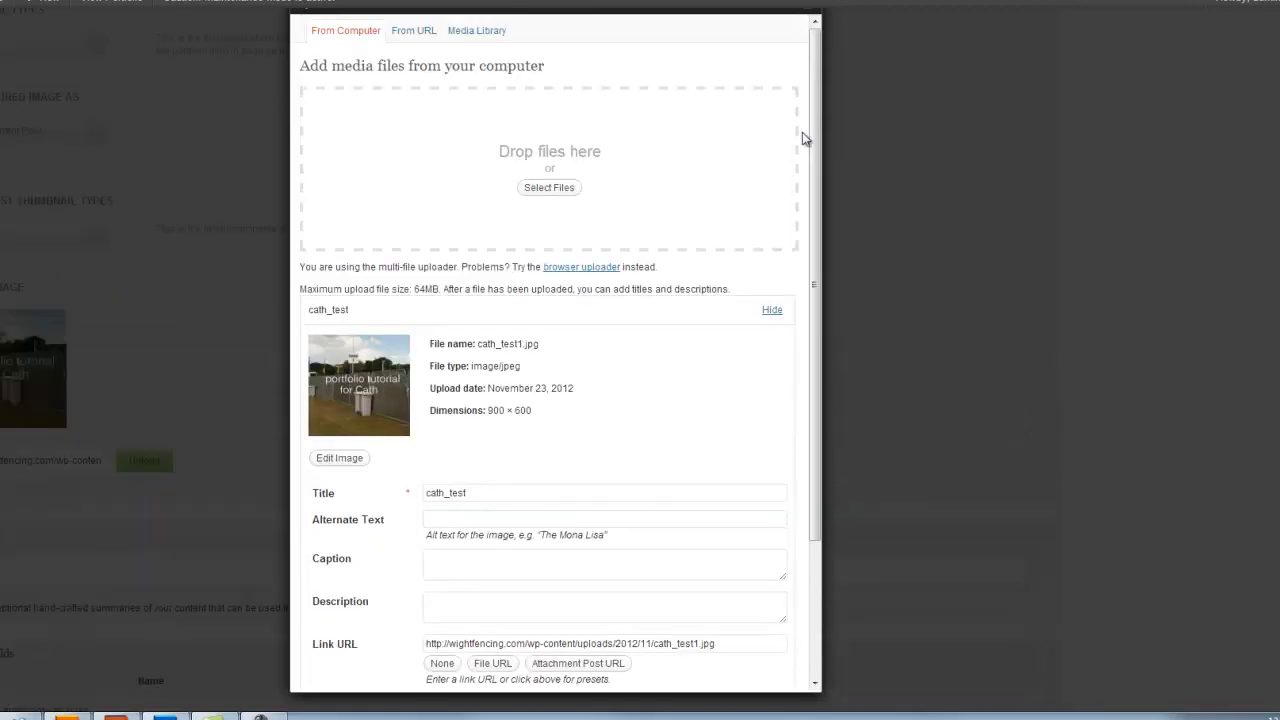
click(1136, 191)
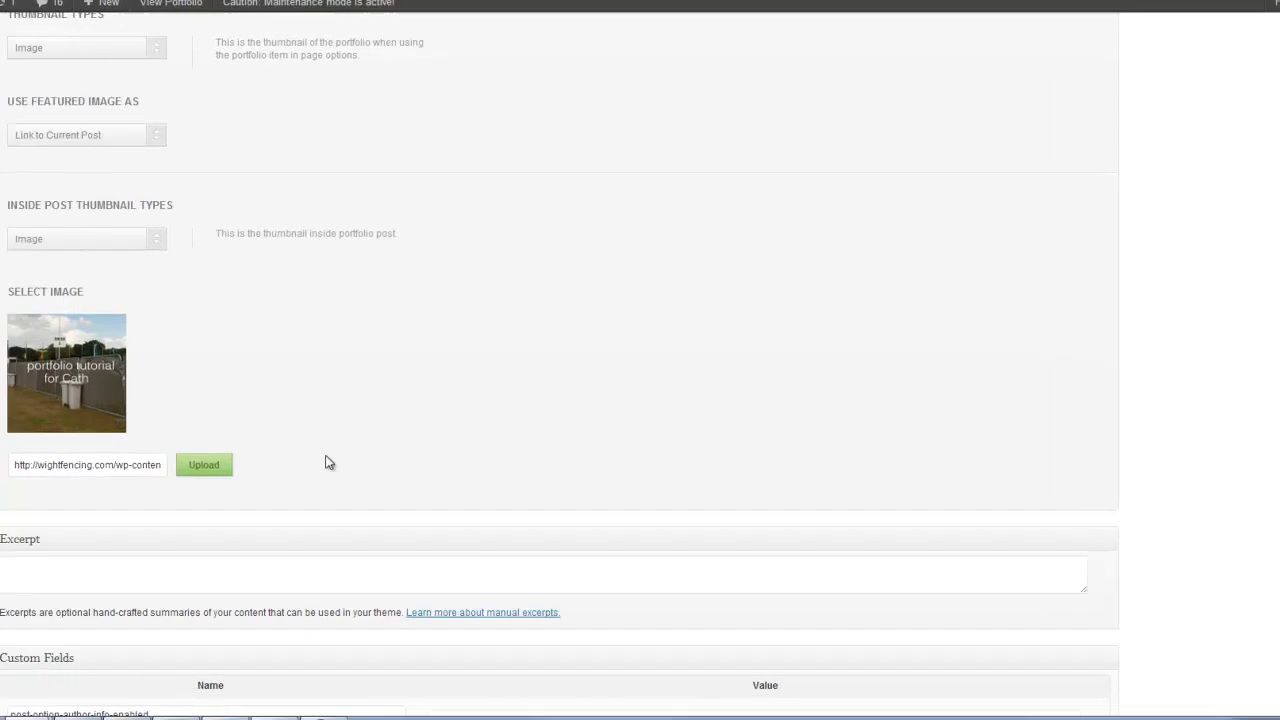
Remove the portfolio item's current featured image.
scroll(345, 455, up, 2)
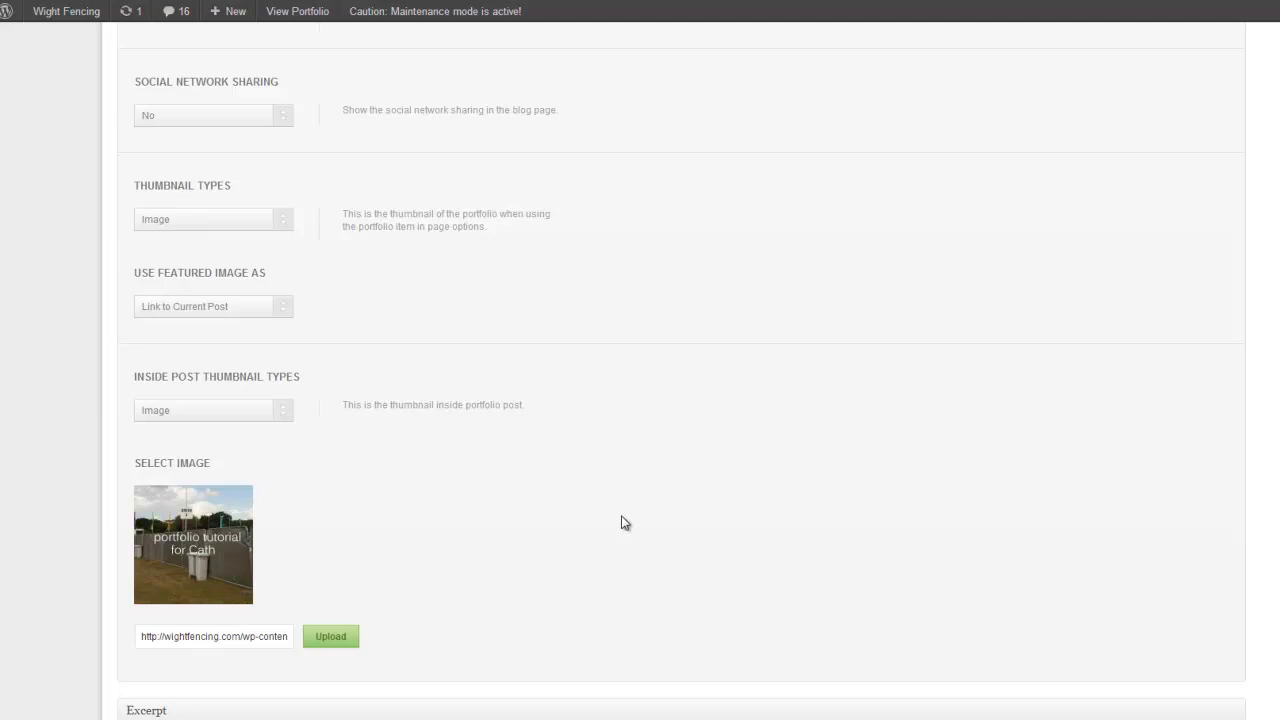
scroll(620, 518, up, 5)
scroll(680, 524, up, 1)
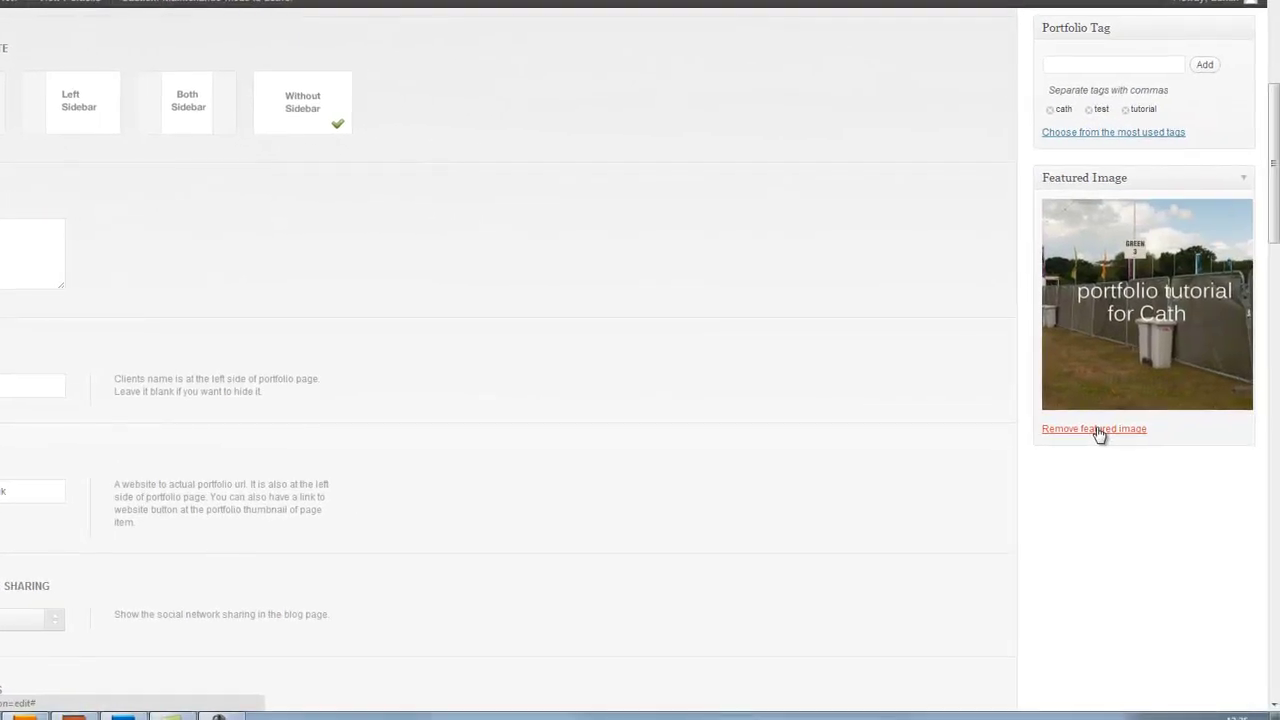
click(1099, 431)
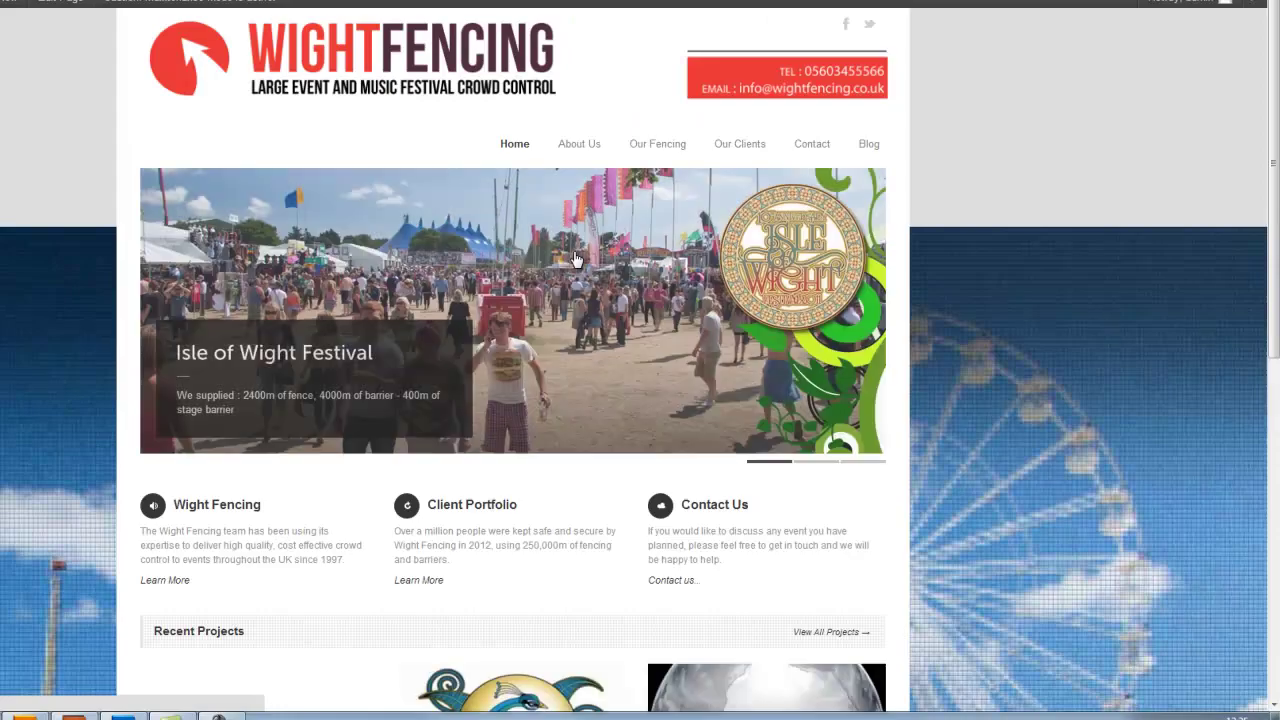
Look over the Recent Projects thumbnails on the Wight Fencing home page.
scroll(640, 400, down, 10)
scroll(740, 333, up, 4)
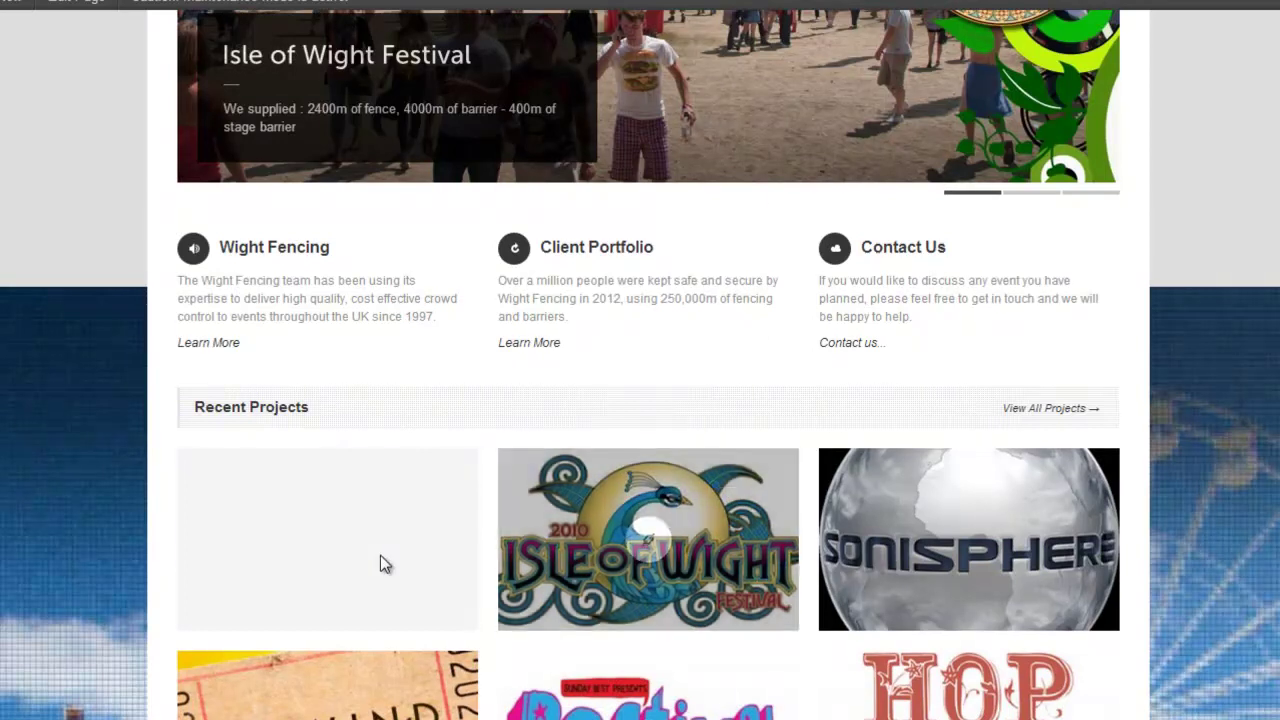
mouse_move(700, 595)
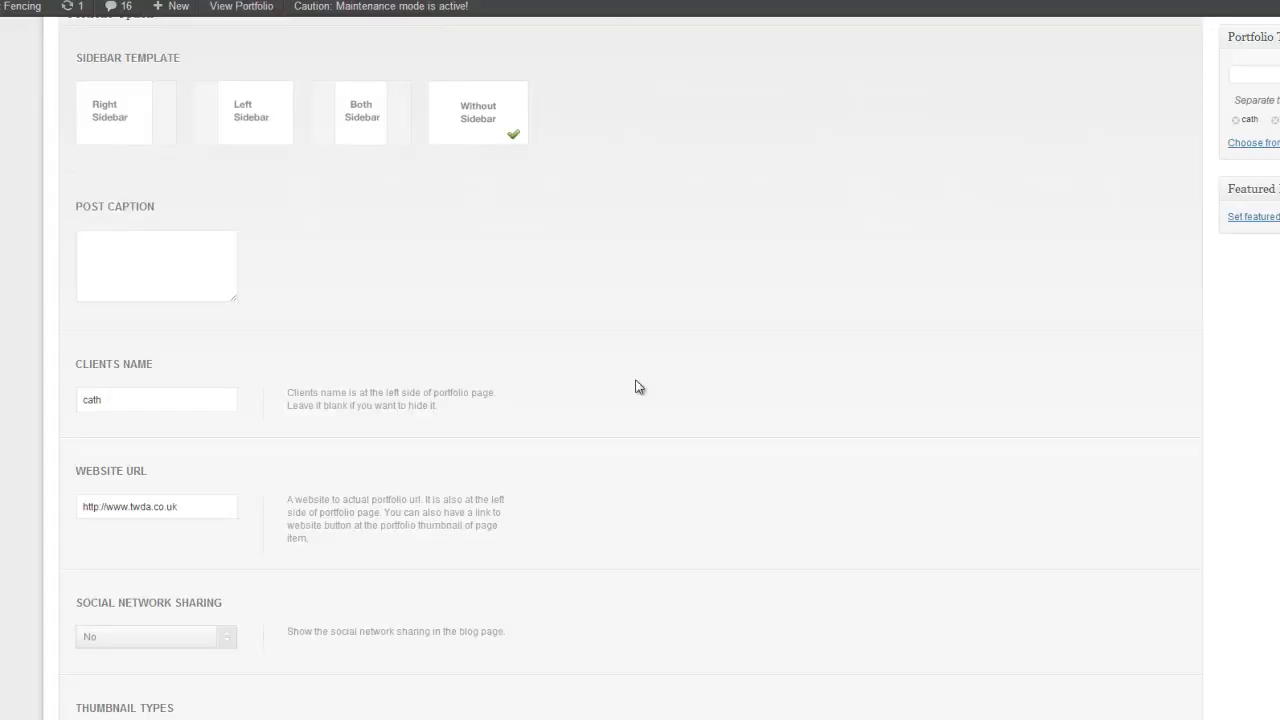
Upload image 24 from the WIGHTFENCING html images folder through the portfolio item's featured image option.
scroll(723, 414, down, 8)
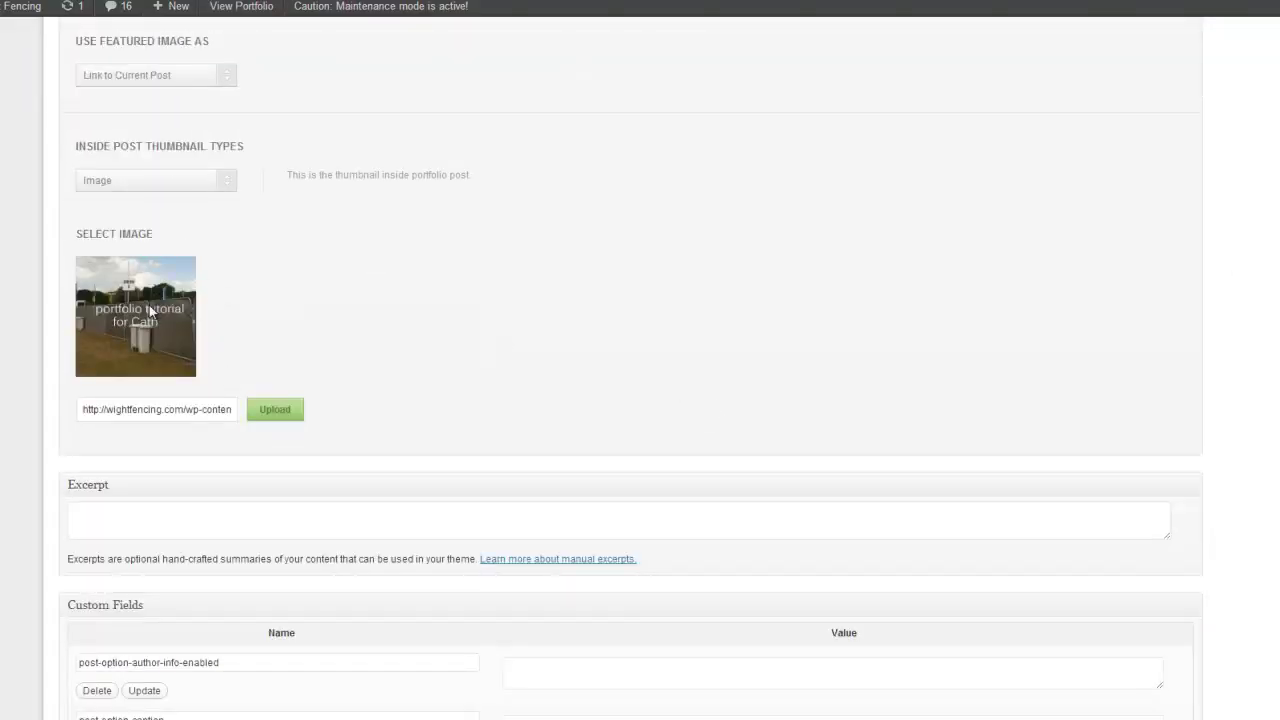
scroll(1266, 514, up, 15)
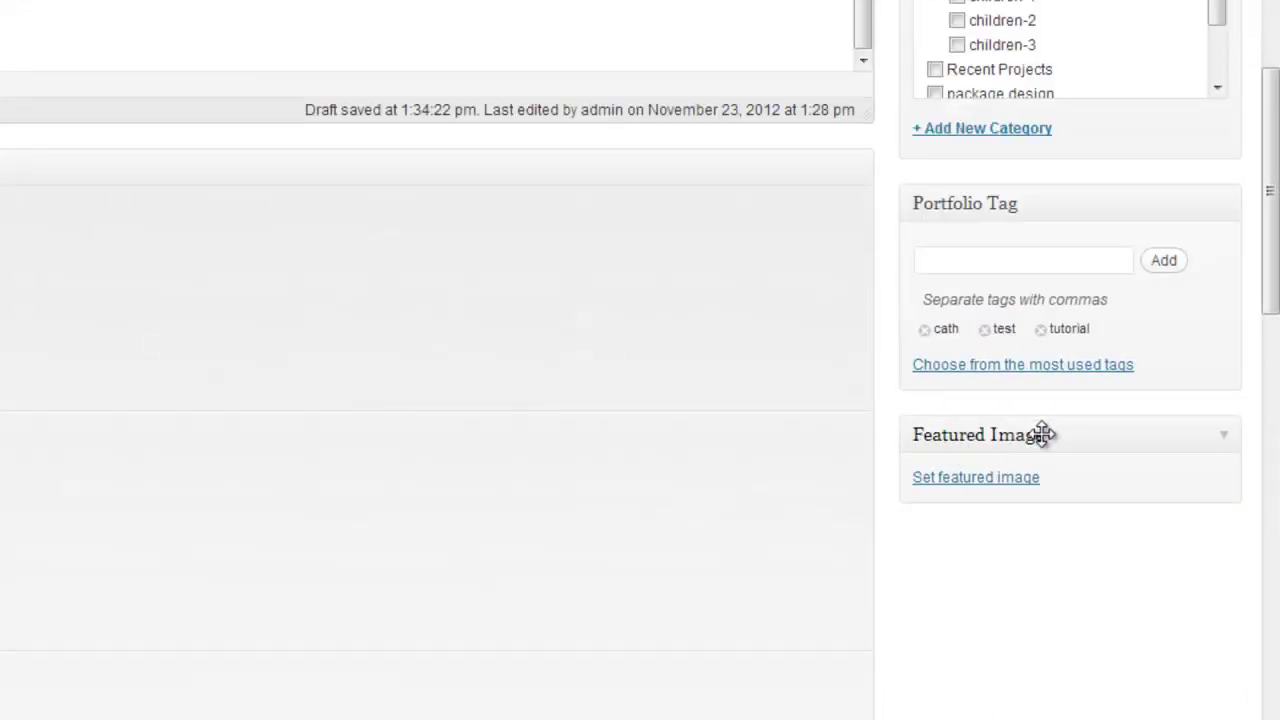
click(972, 485)
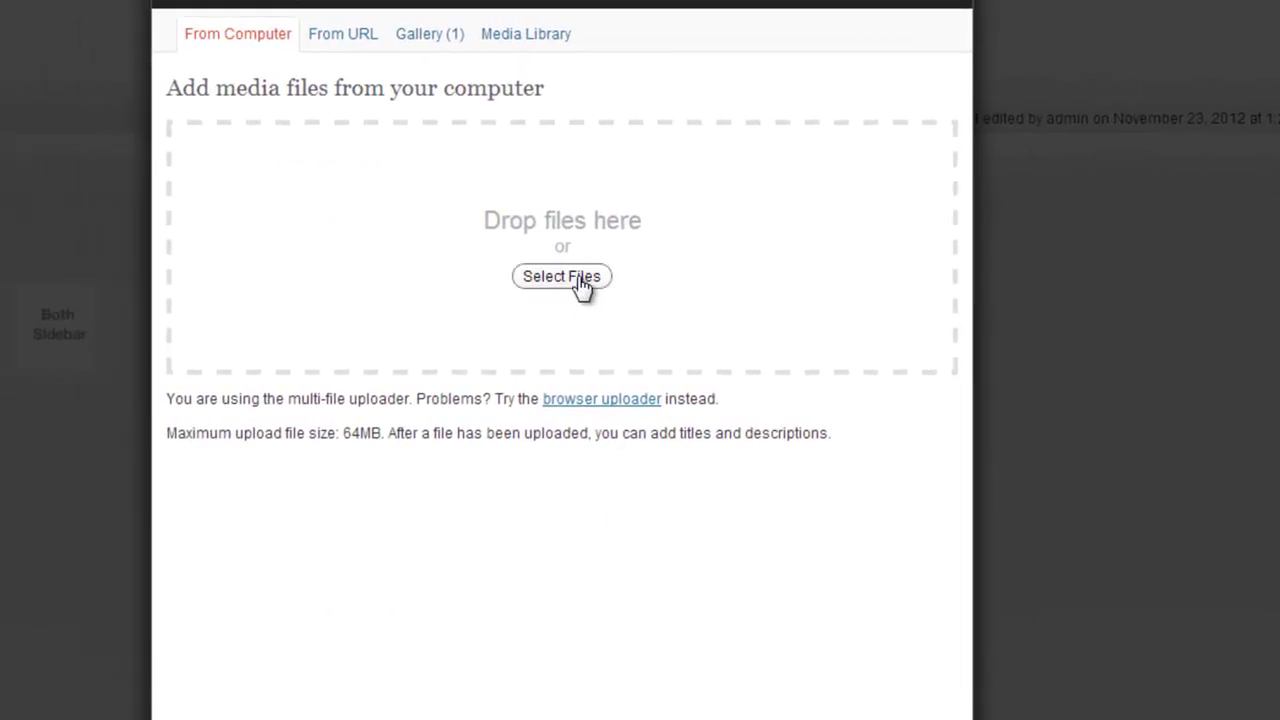
click(578, 281)
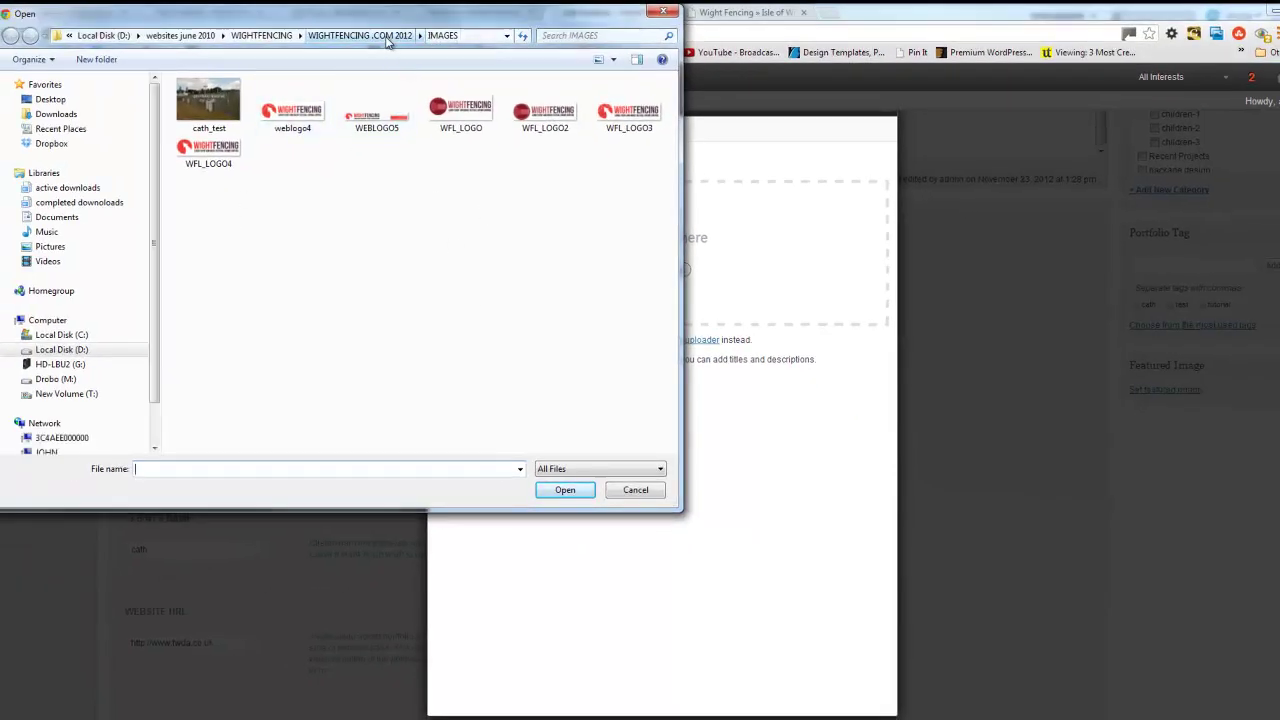
click(386, 40)
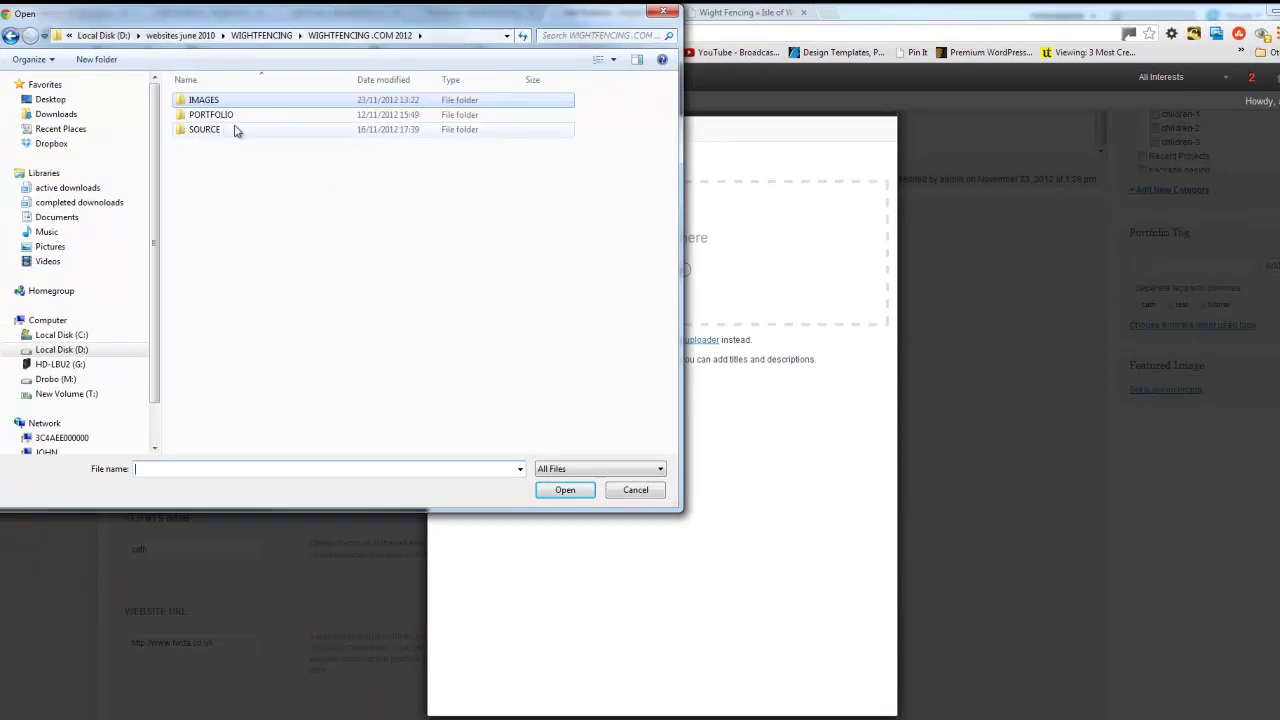
click(262, 36)
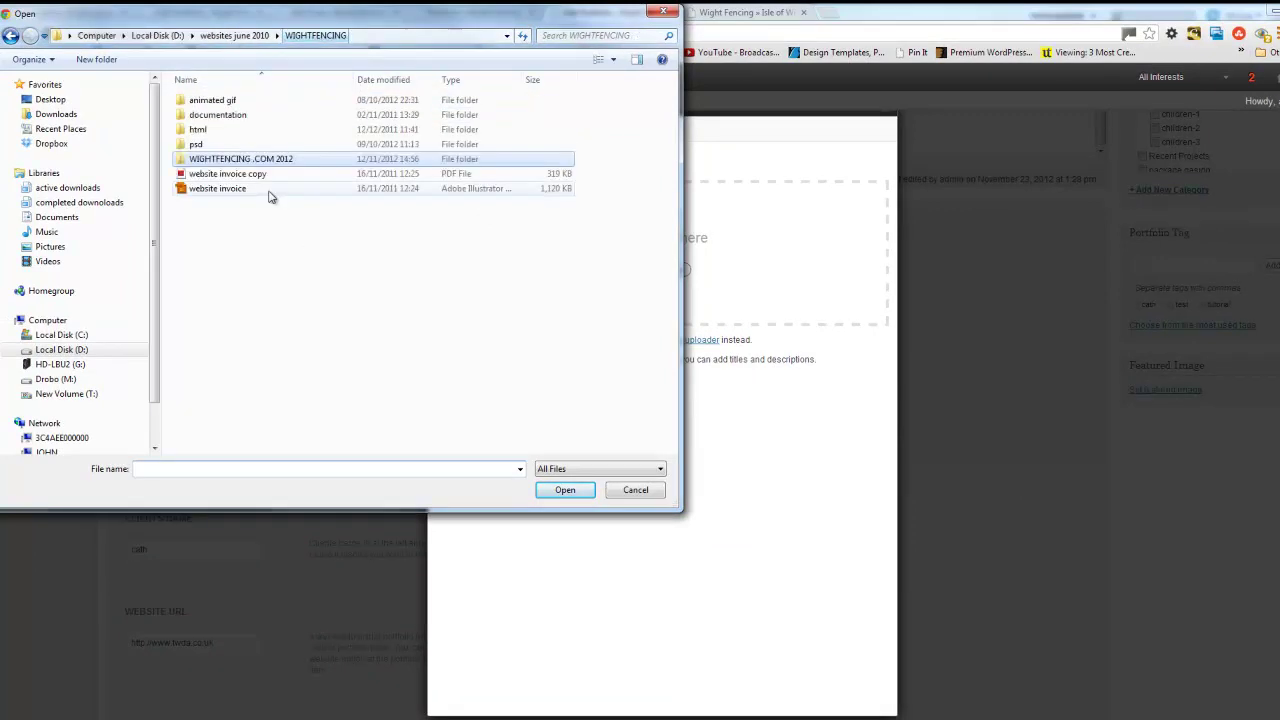
double_click(222, 131)
double_click(224, 135)
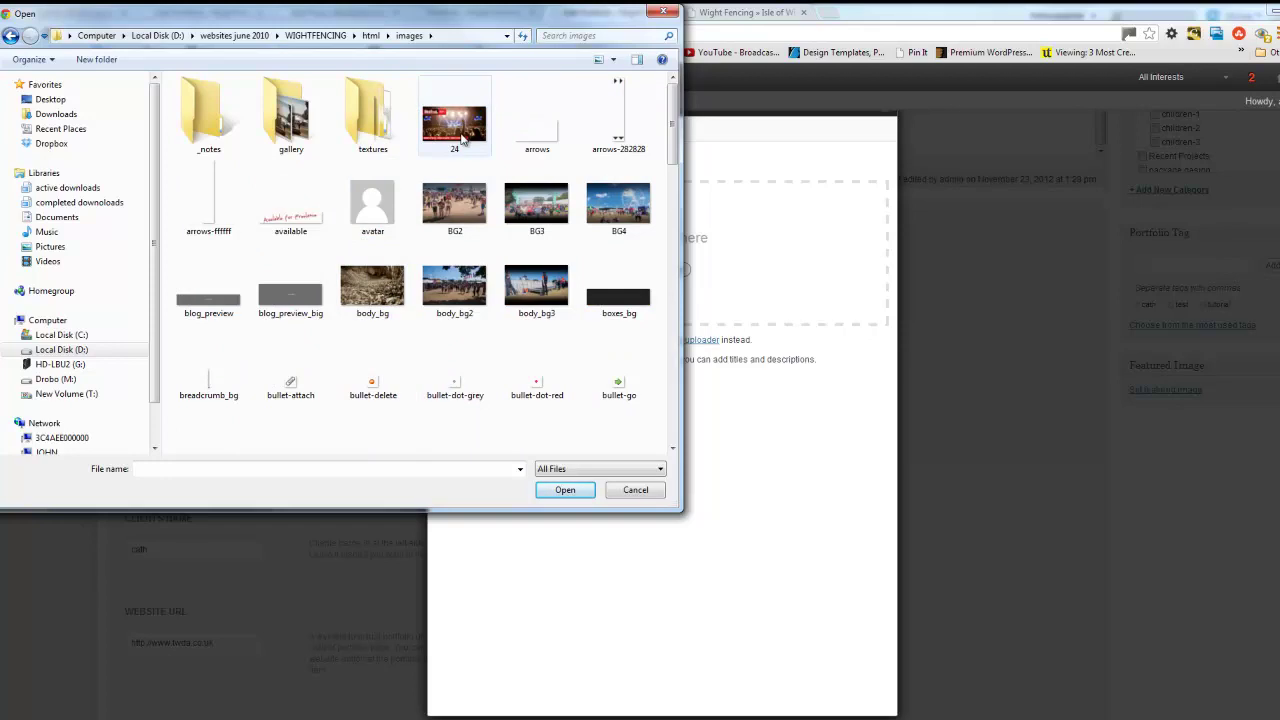
double_click(456, 130)
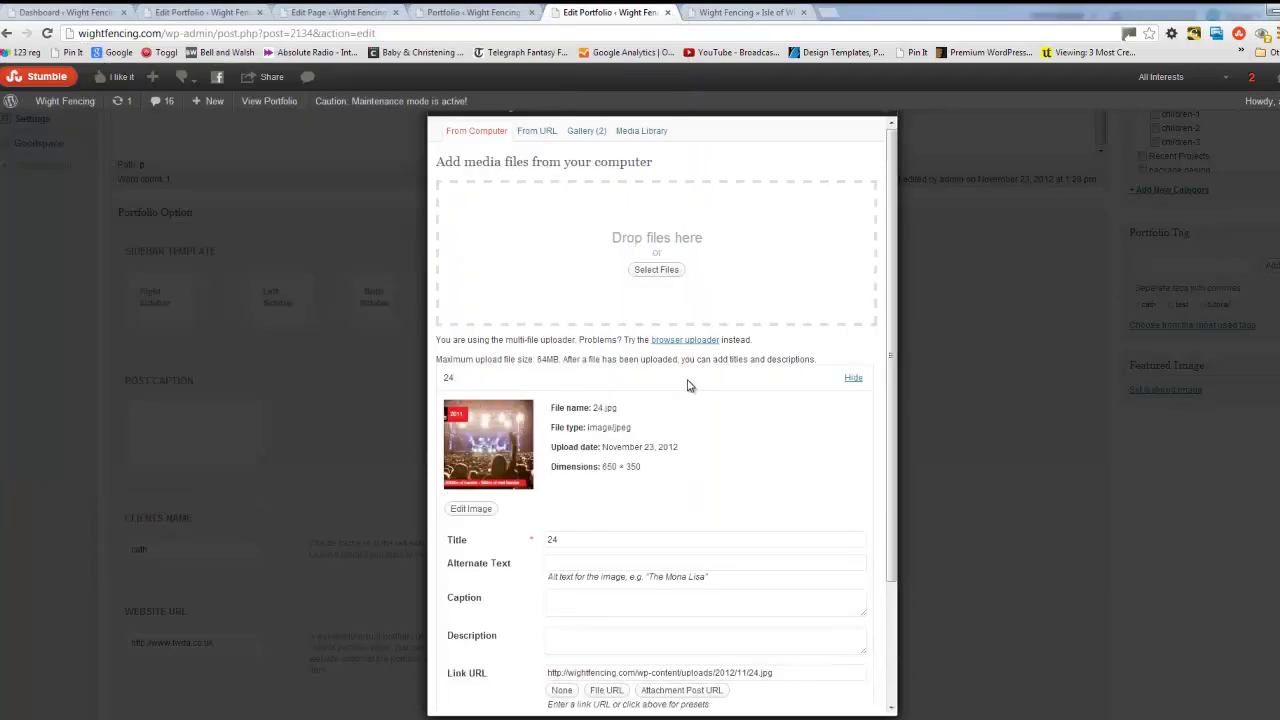
Use the uploaded 24.jpg as the portfolio item's featured image, keeping left alignment, and close the uploader.
scroll(613, 611, down, 3)
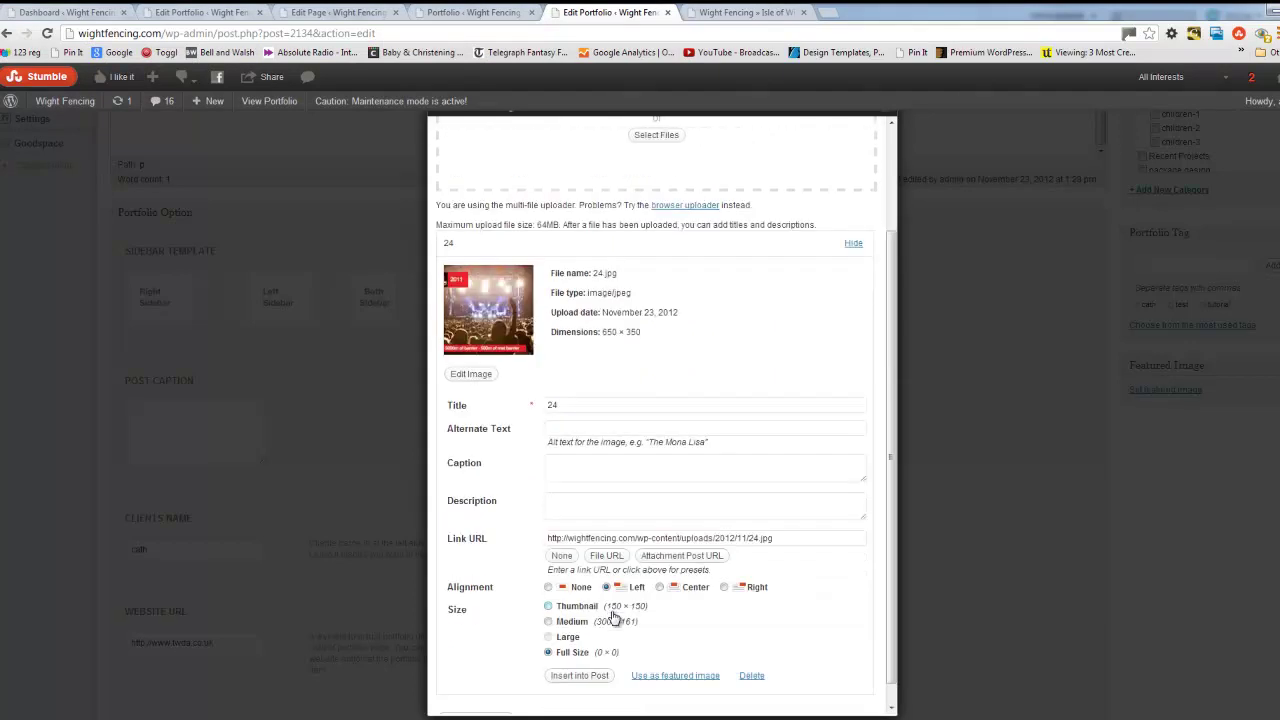
click(604, 587)
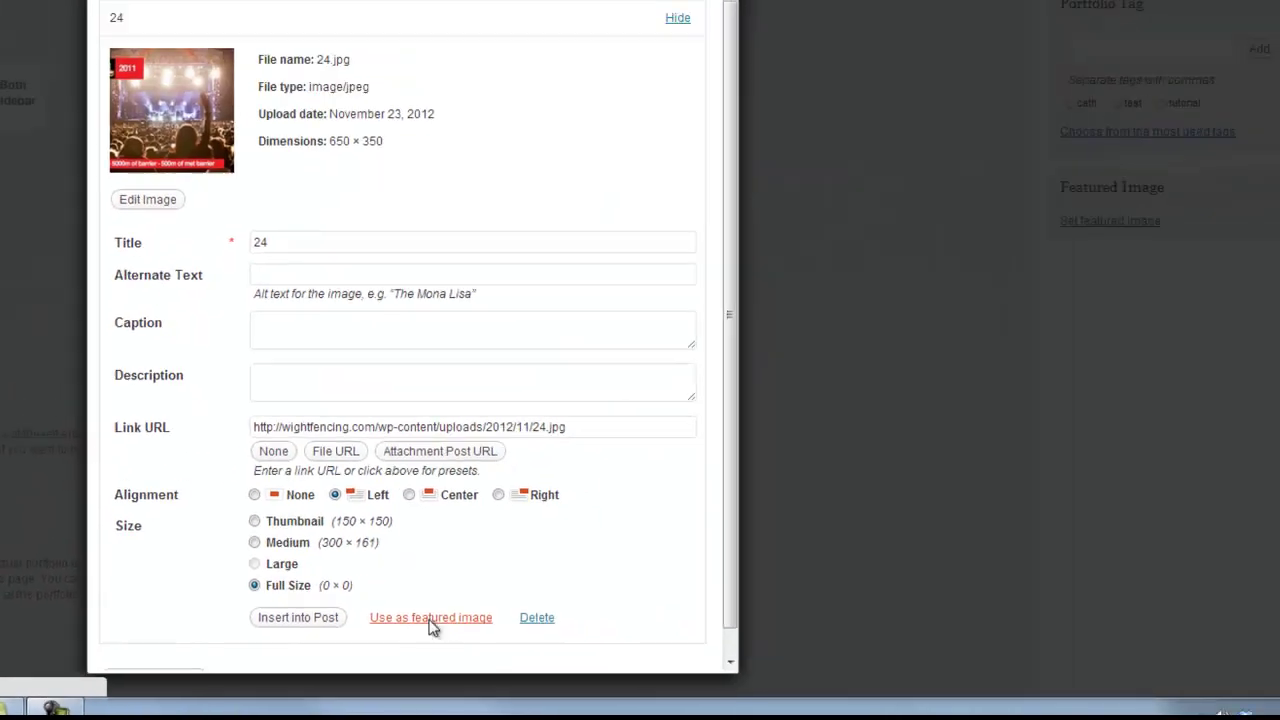
click(697, 562)
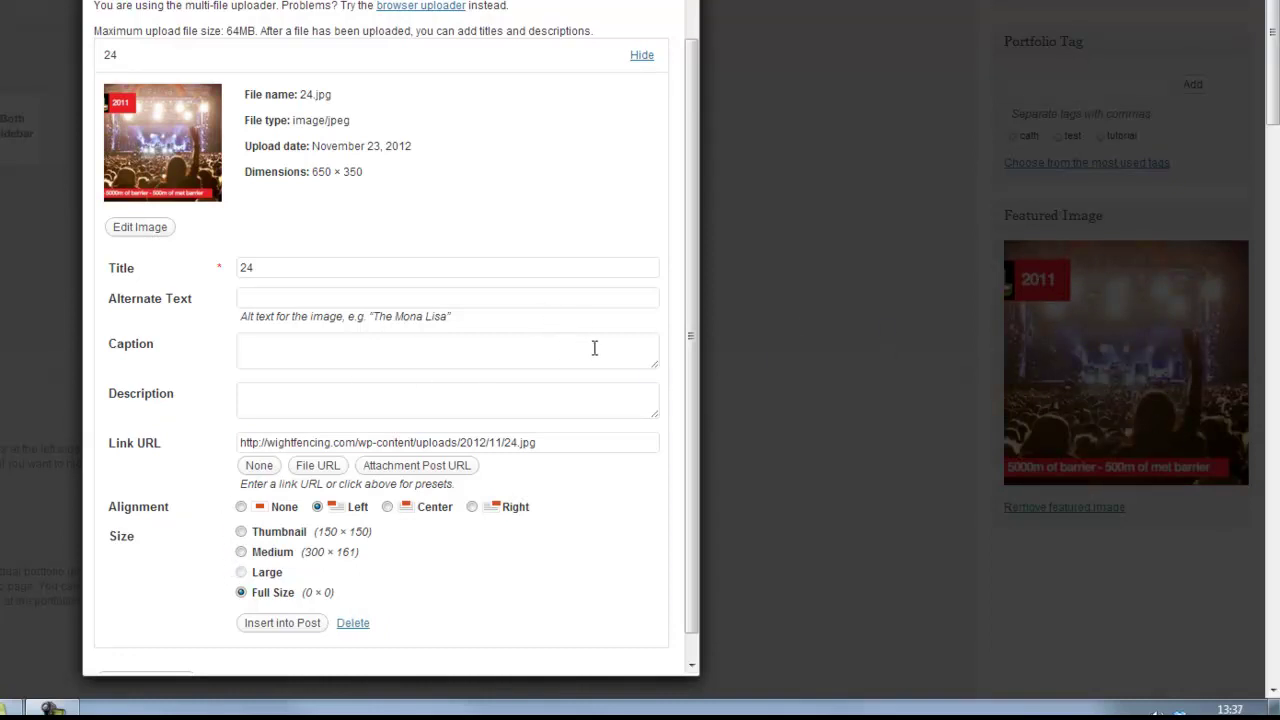
scroll(594, 349, down, 5)
scroll(600, 357, up, 5)
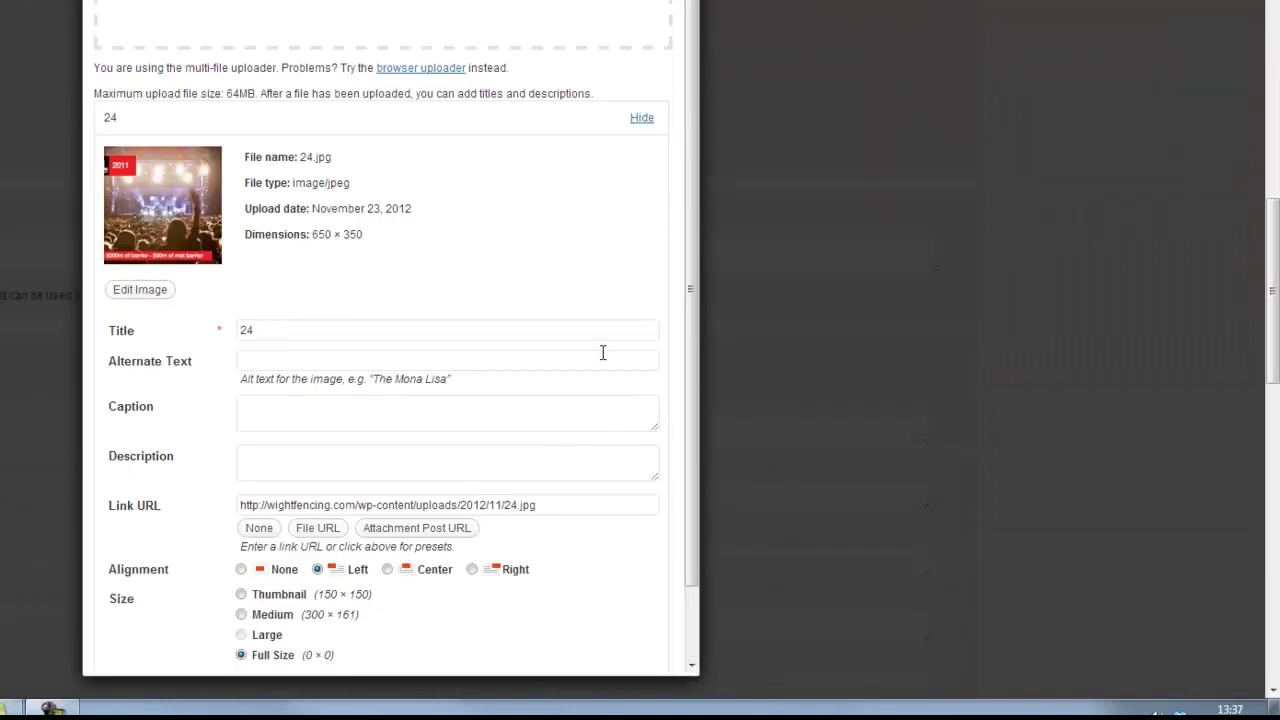
scroll(608, 360, up, 2)
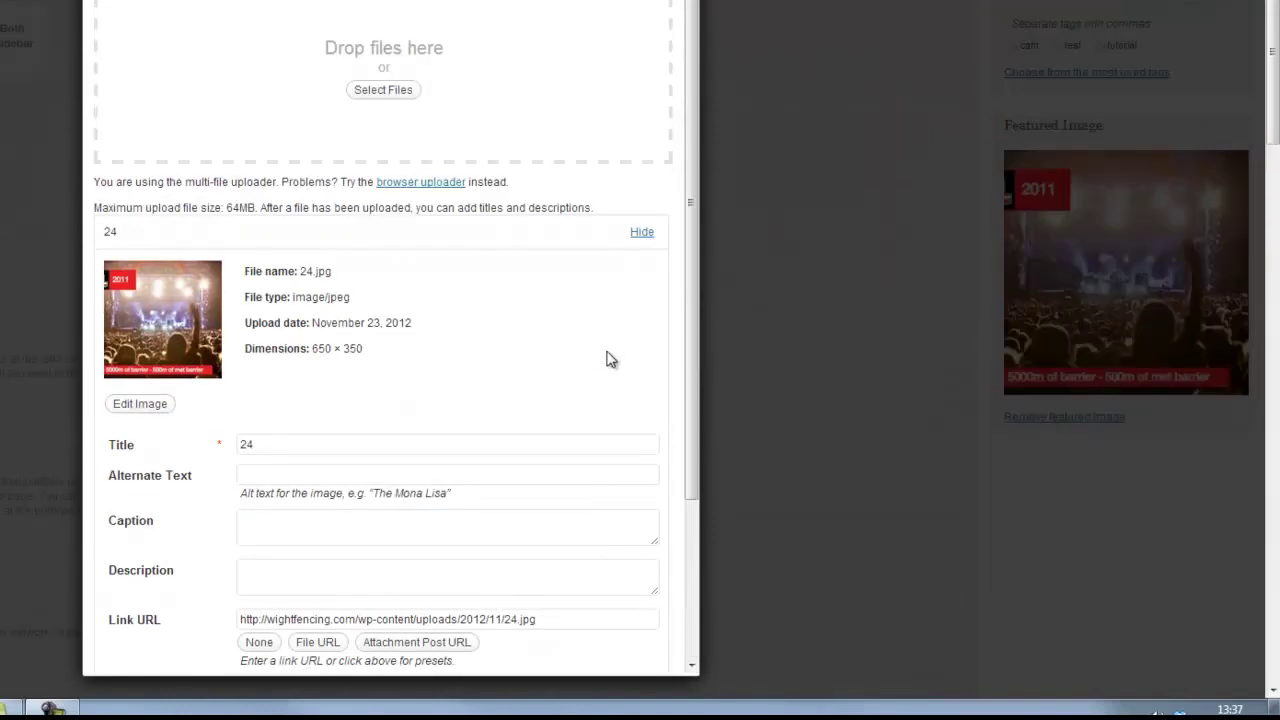
click(834, 260)
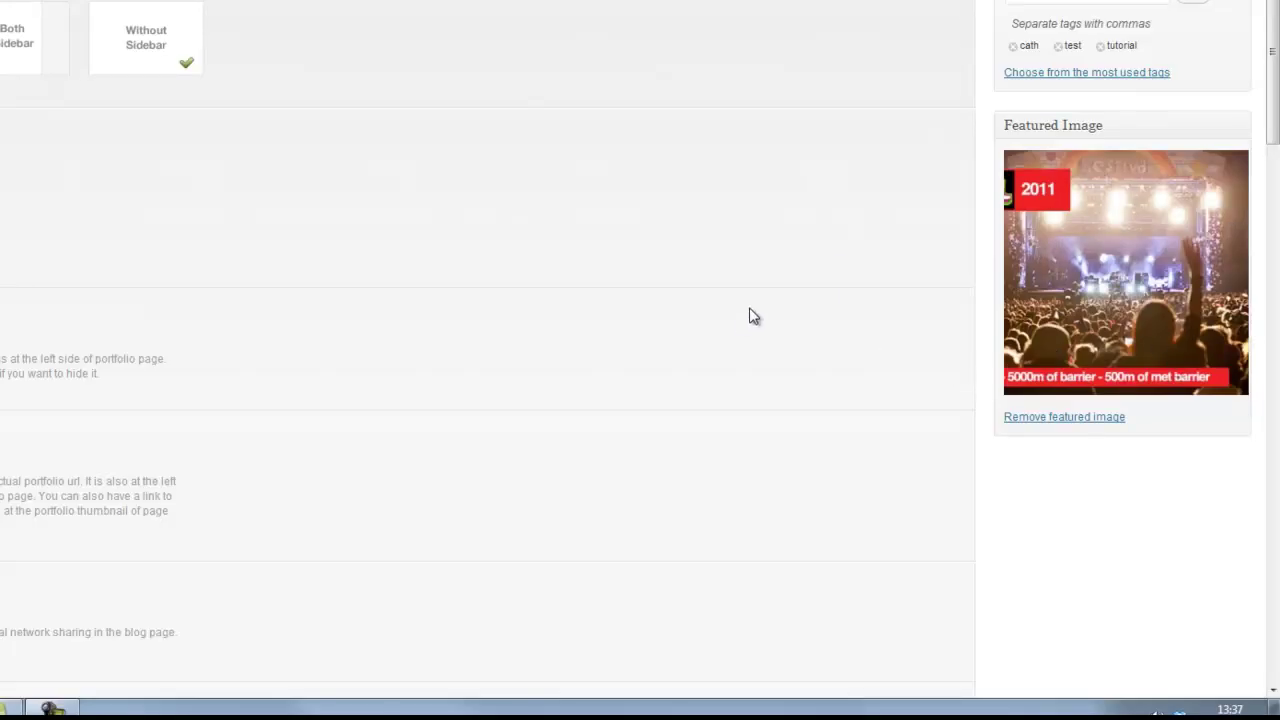
Add the portfolio item to the Music festivals category and update the published item.
scroll(925, 325, up, 3)
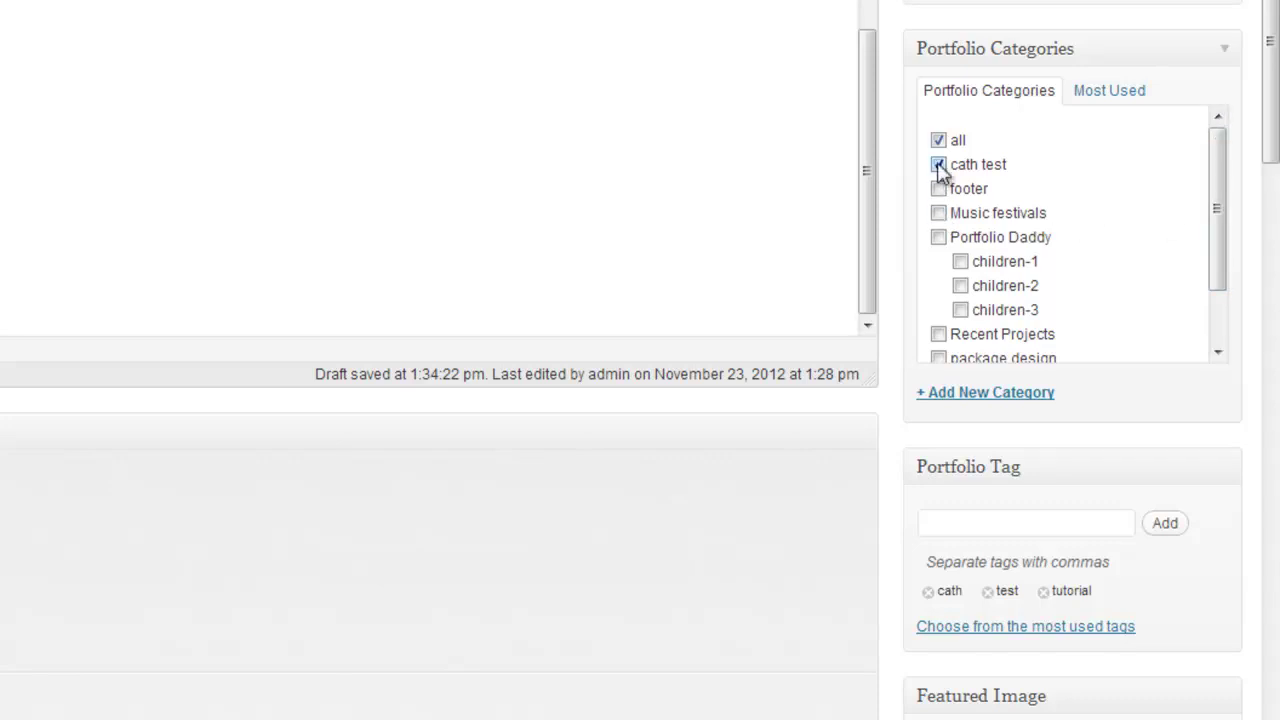
click(938, 213)
drag(1228, 268, 1228, 211)
scroll(1235, 240, up, 3)
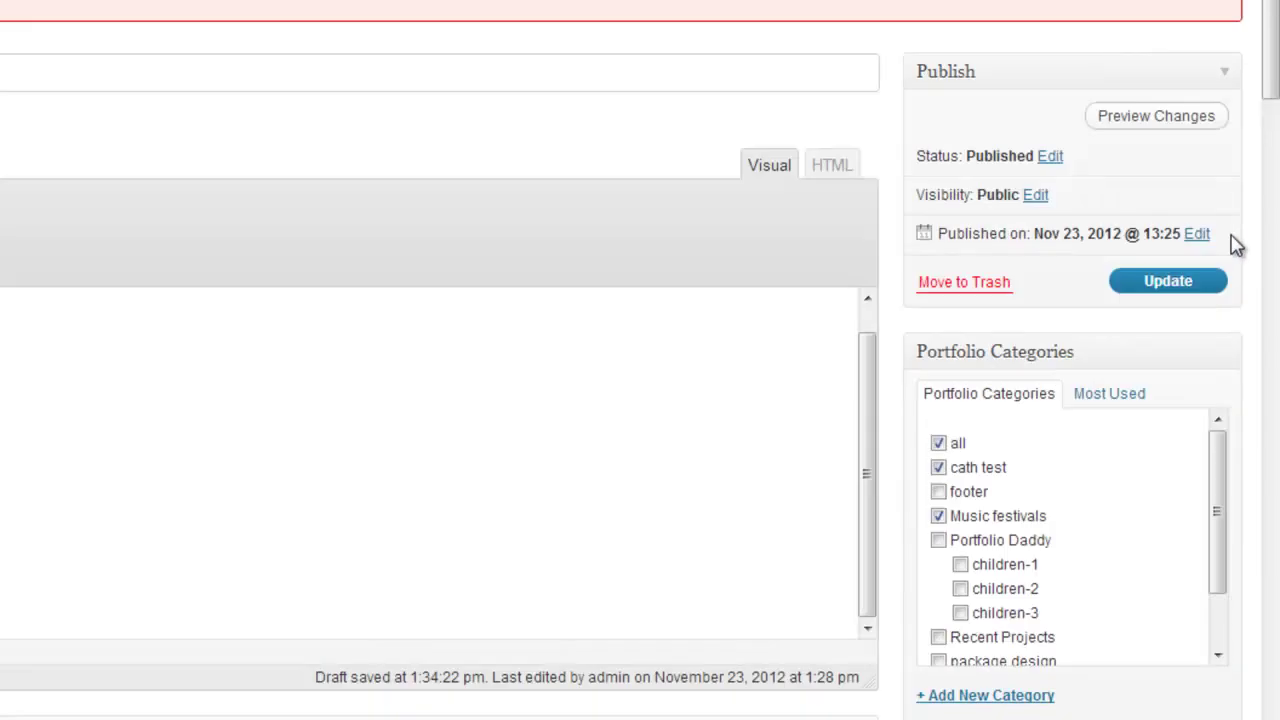
click(1168, 283)
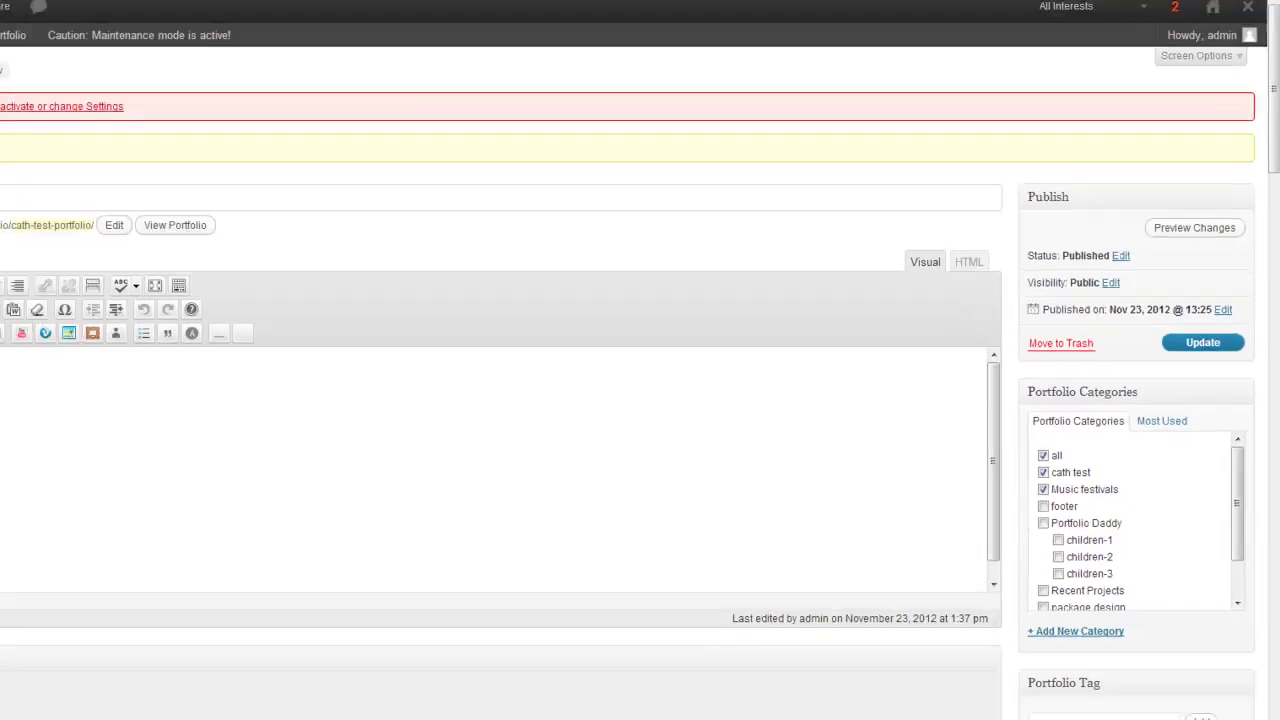
Return to the site's home page and check the portfolio item's new thumbnail under Recent Projects.
click(712, 14)
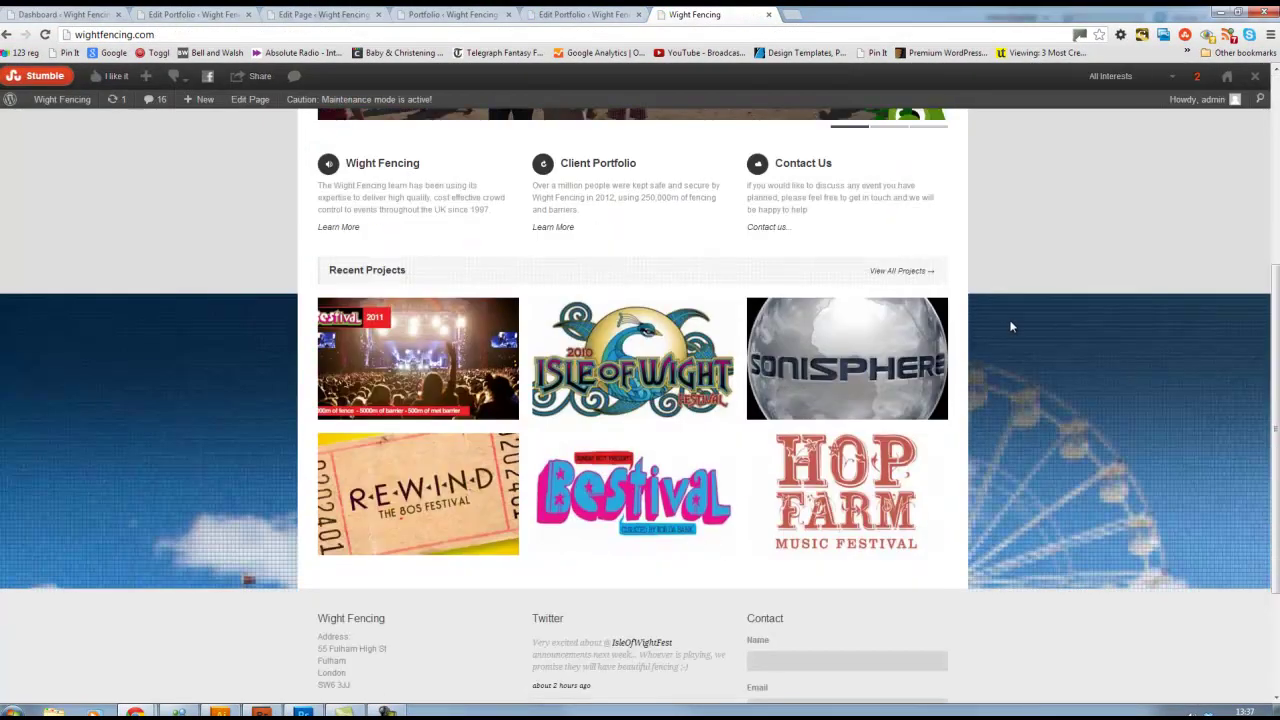
mouse_move(418, 334)
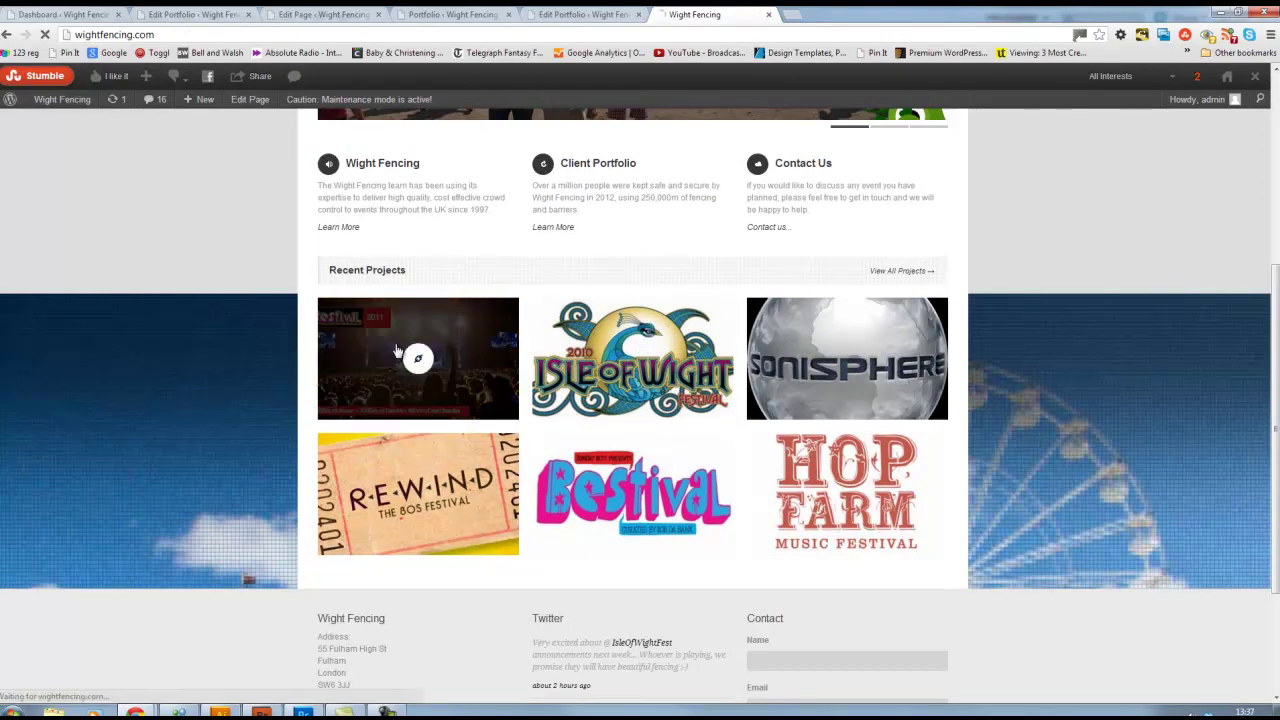
Open the new portfolio item from Recent Projects and check its title, main image, description text, client and tags on the live page.
click(418, 360)
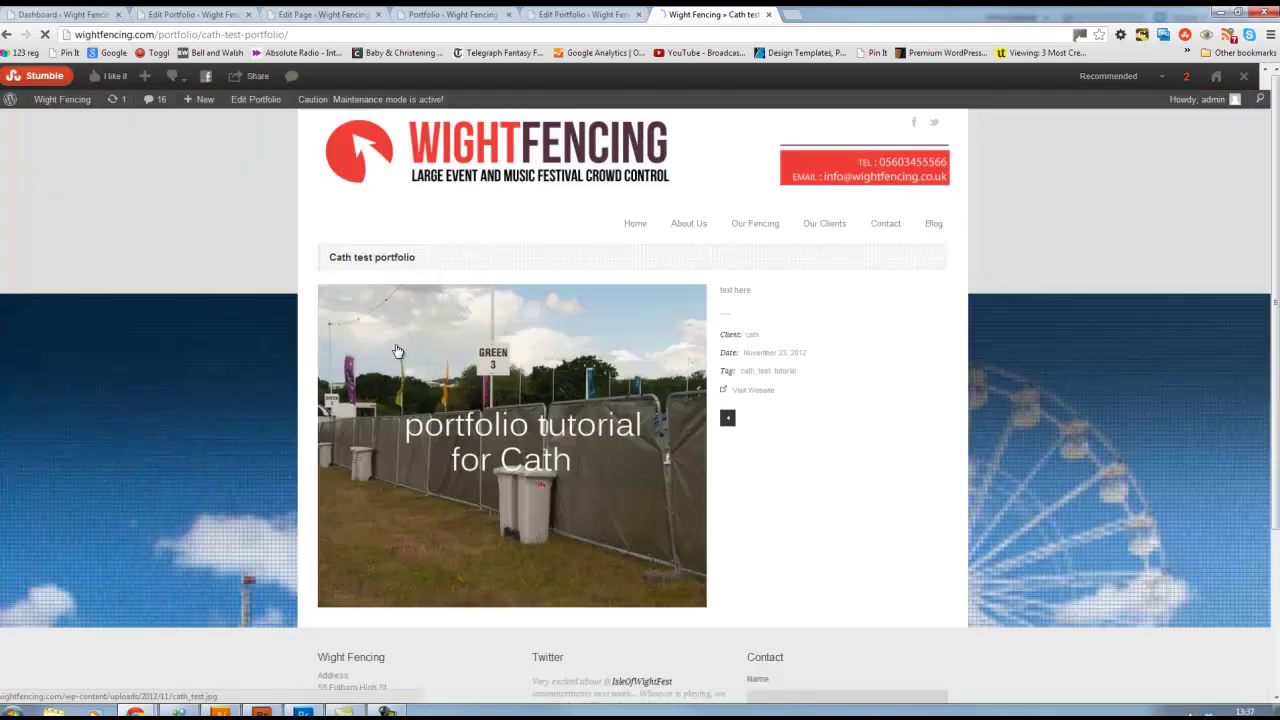
double_click(392, 257)
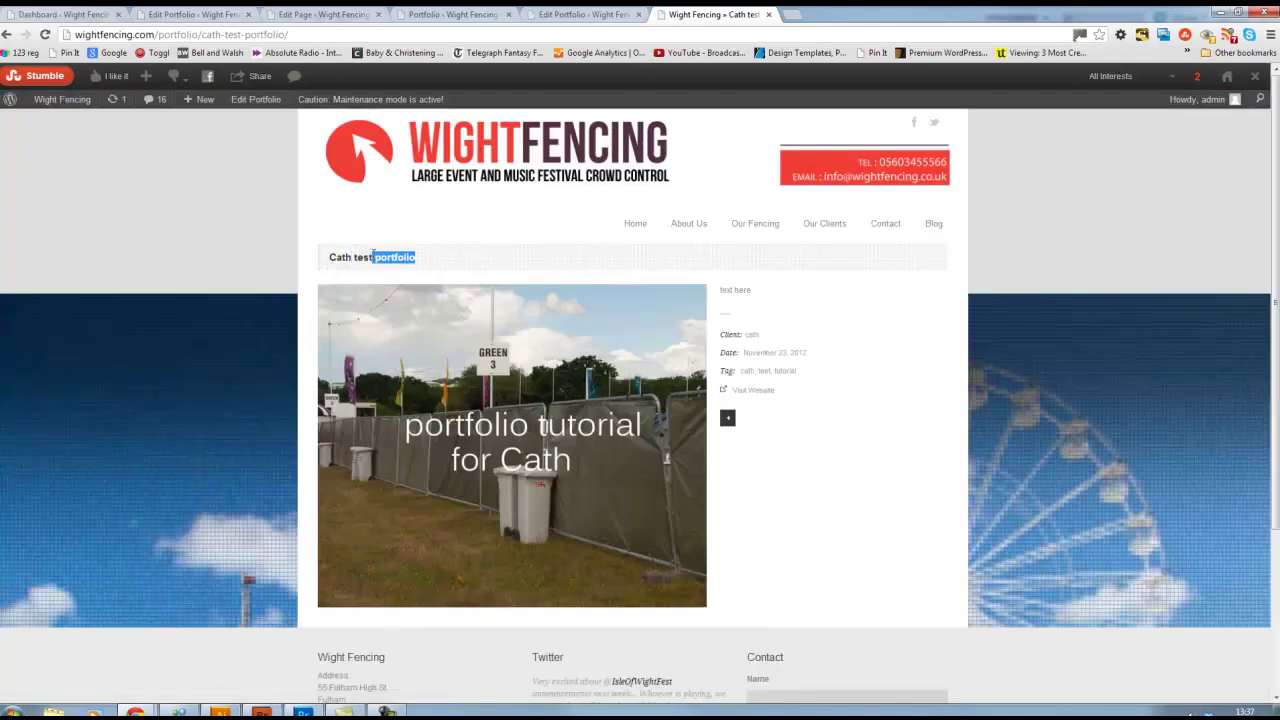
drag(409, 257, 647, 428)
drag(761, 296, 723, 291)
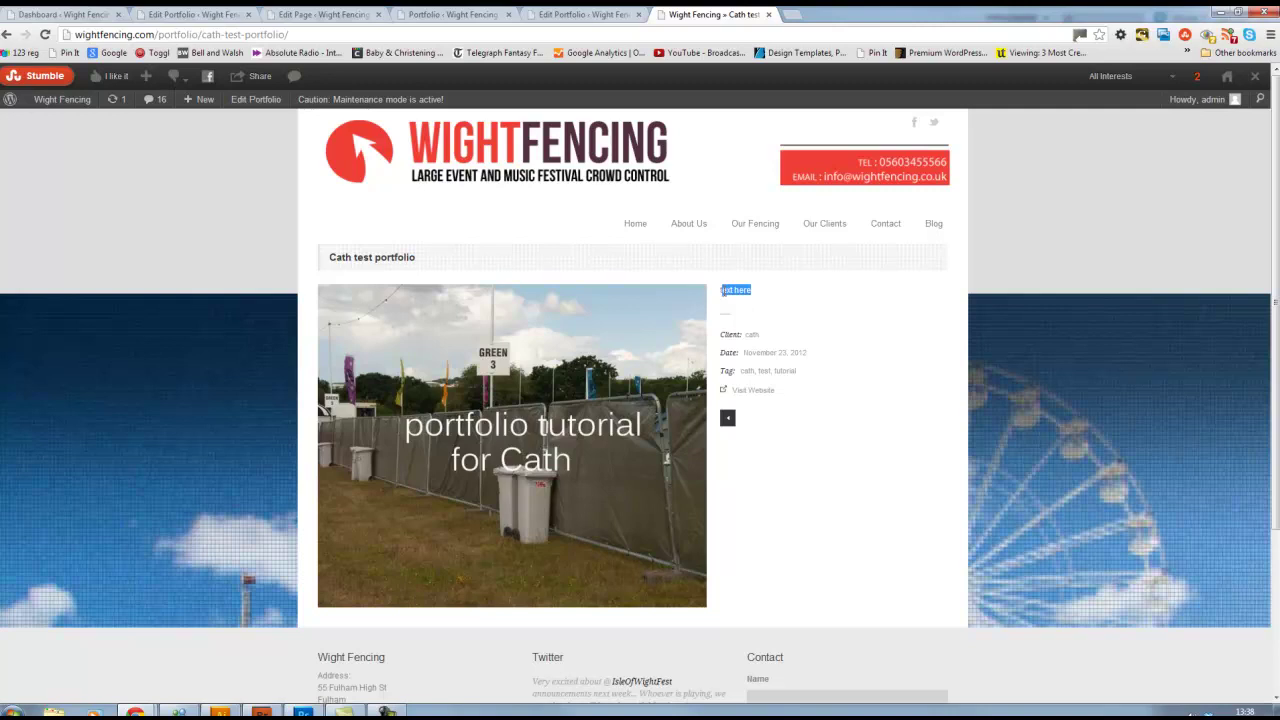
click(756, 334)
drag(818, 371, 743, 366)
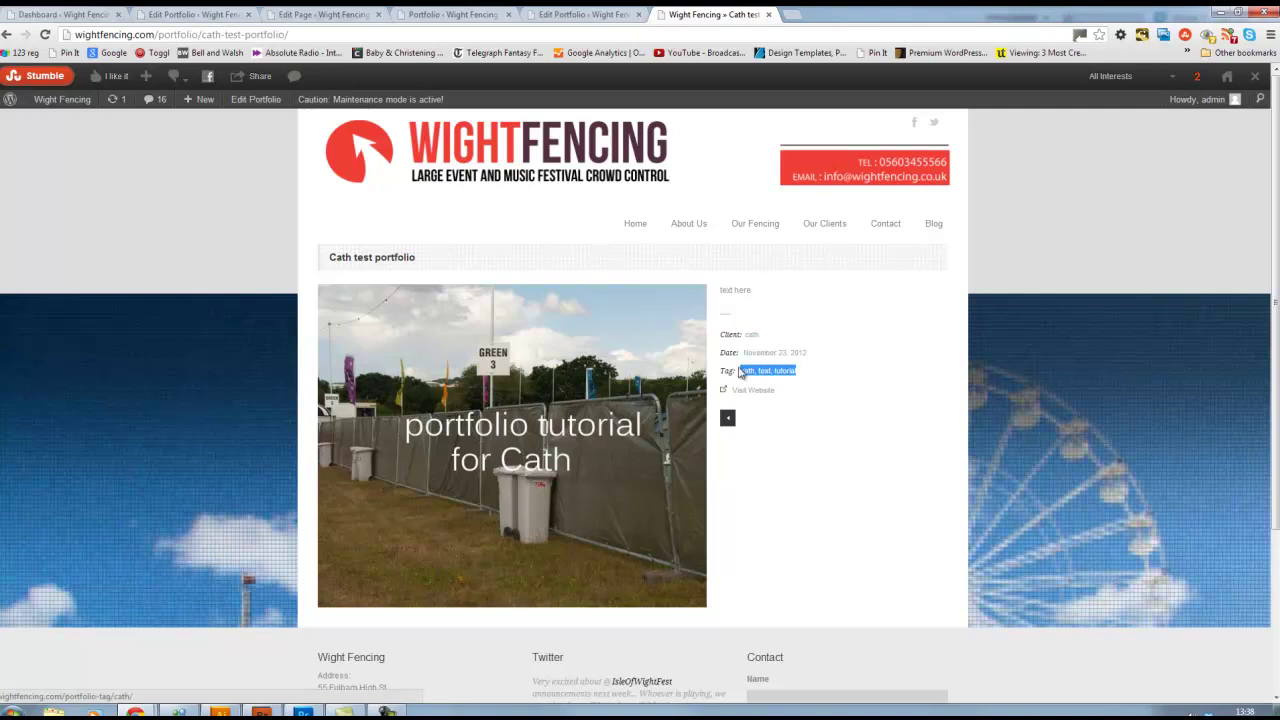
click(796, 467)
scroll(790, 465, down, 3)
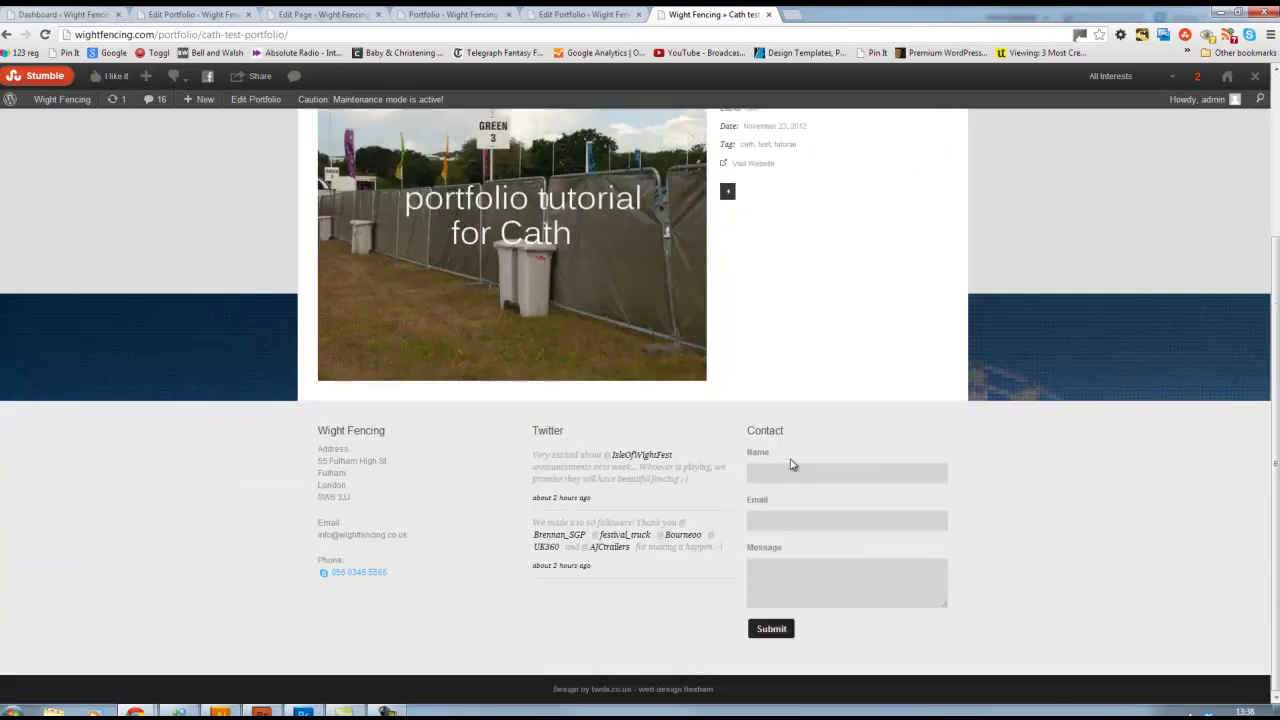
scroll(796, 466, up, 3)
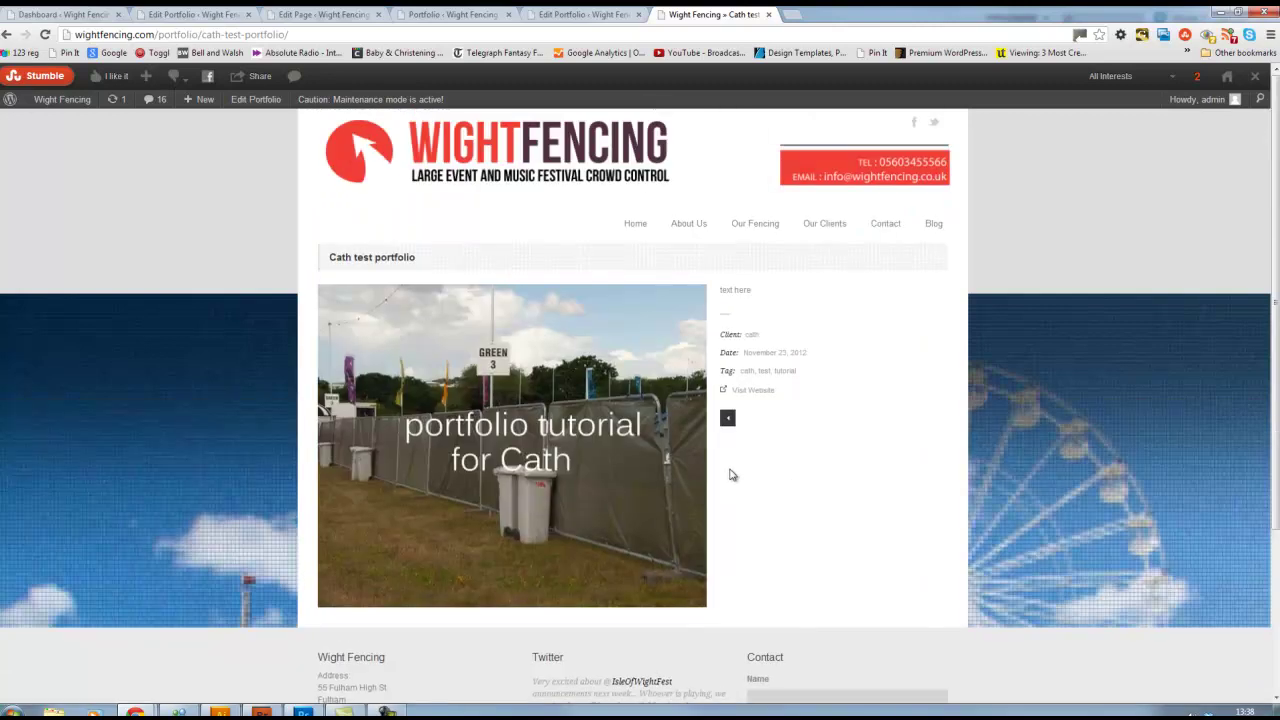